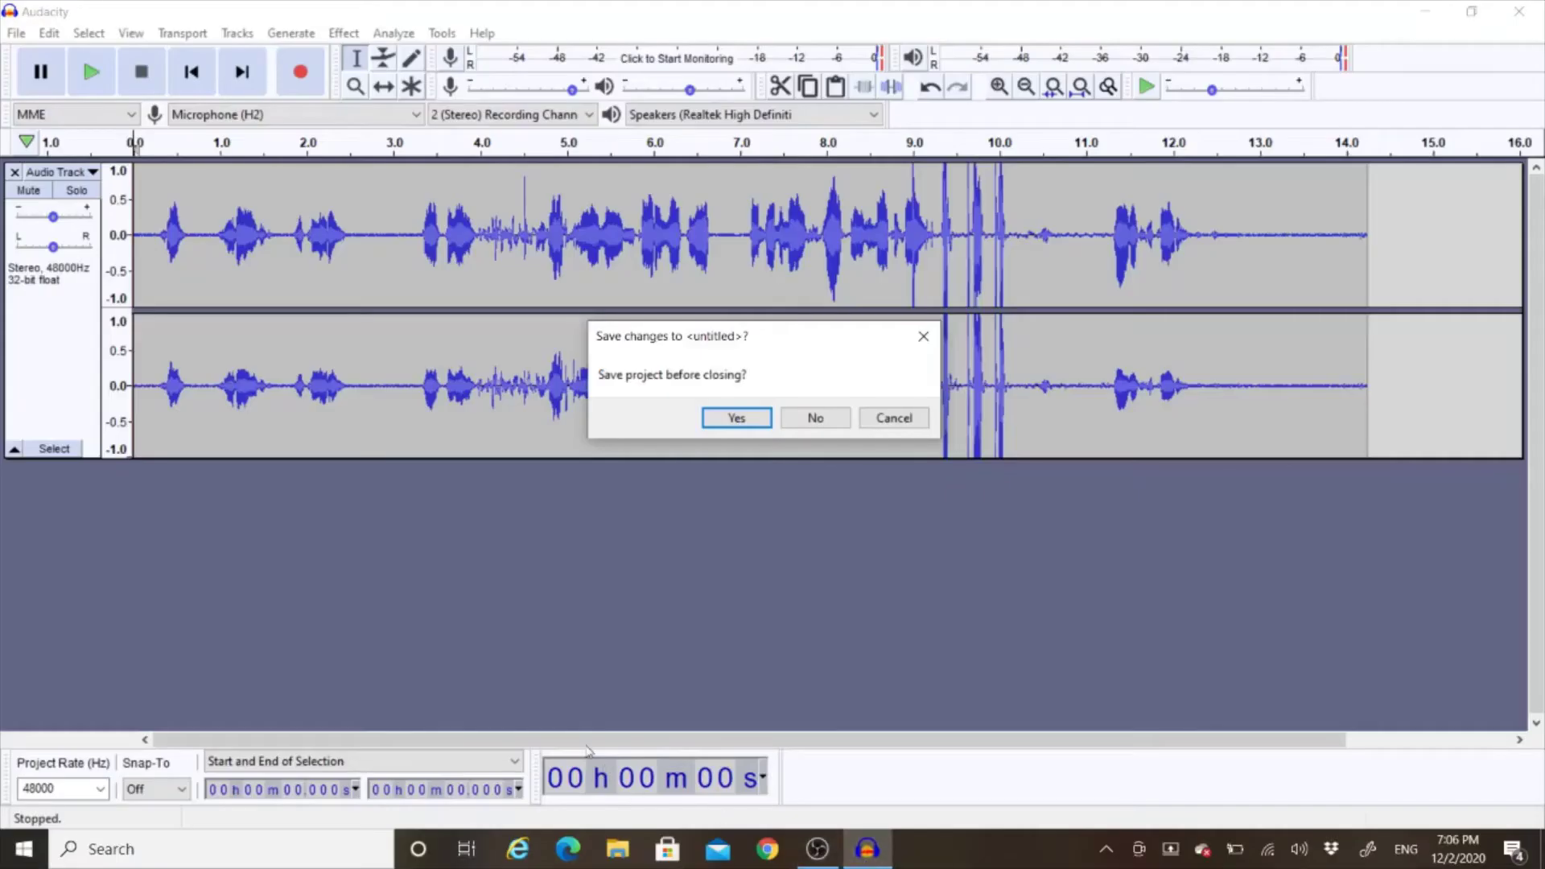
Dismiss the save-changes prompt and delete the recorded stereo track, leaving the project empty.
{"action": "left_click", "coordinate": [926, 336]}
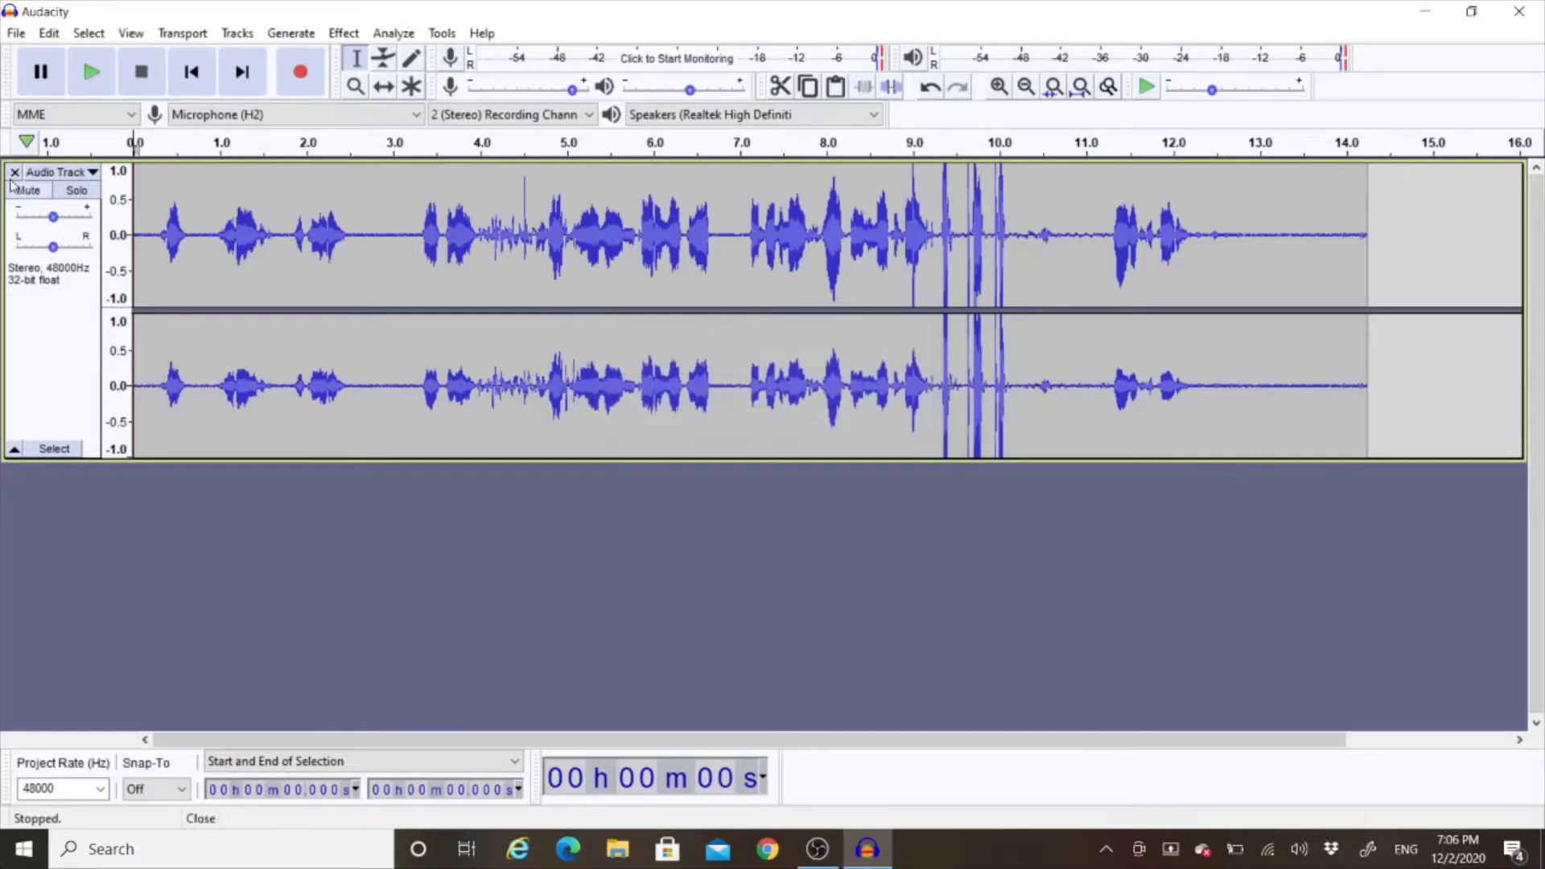
{"action": "left_click", "coordinate": [13, 173]}
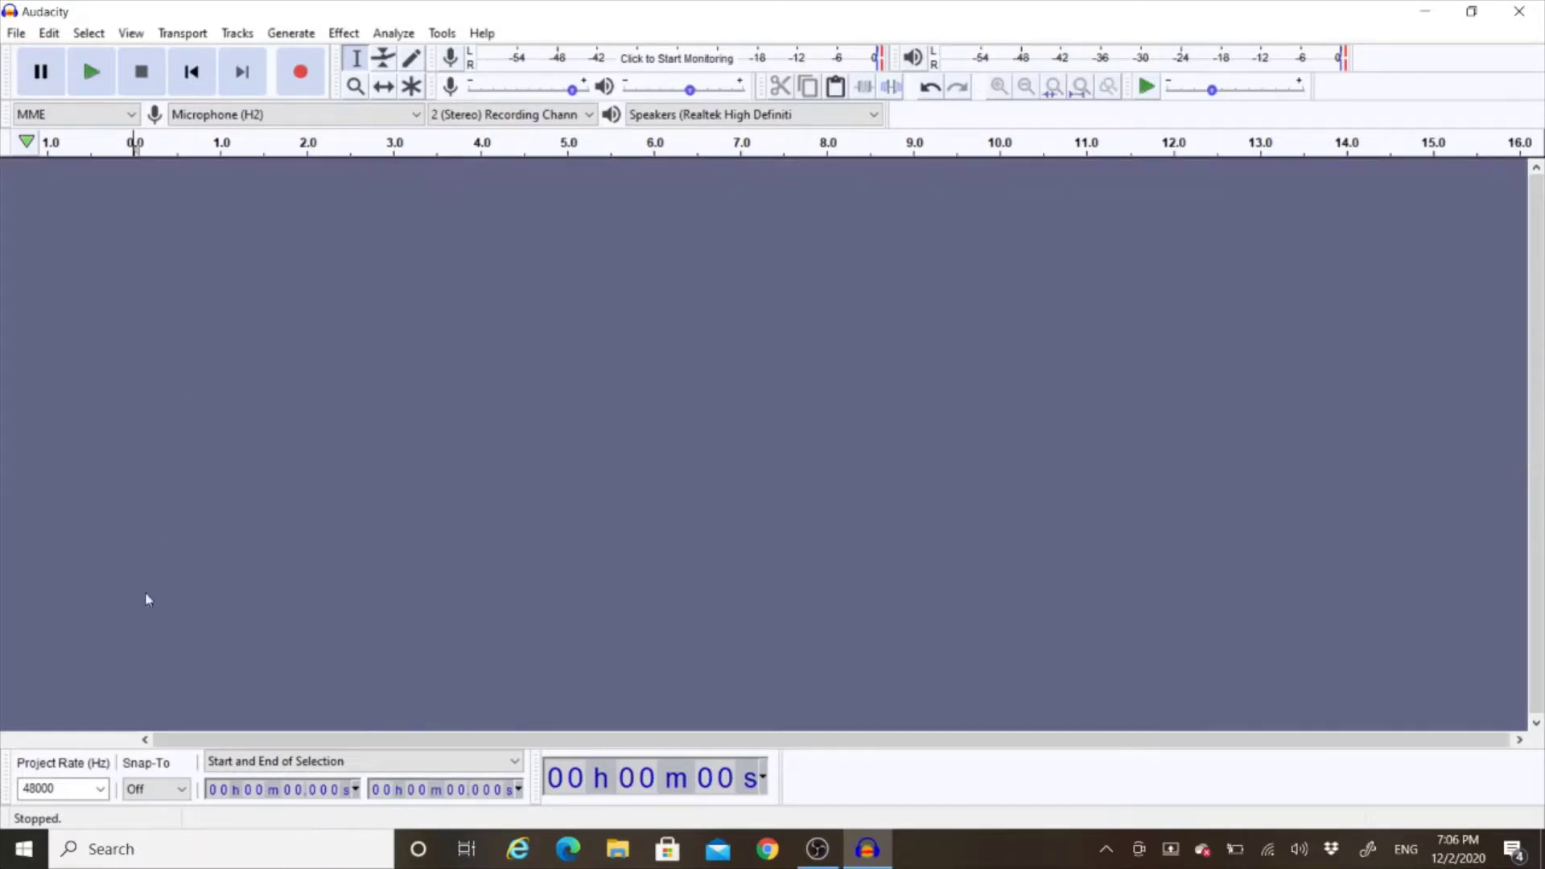
Run %appdata% from the Windows Run dialog to open the AppData Roaming folder.
{"action": "left_click", "coordinate": [25, 852]}
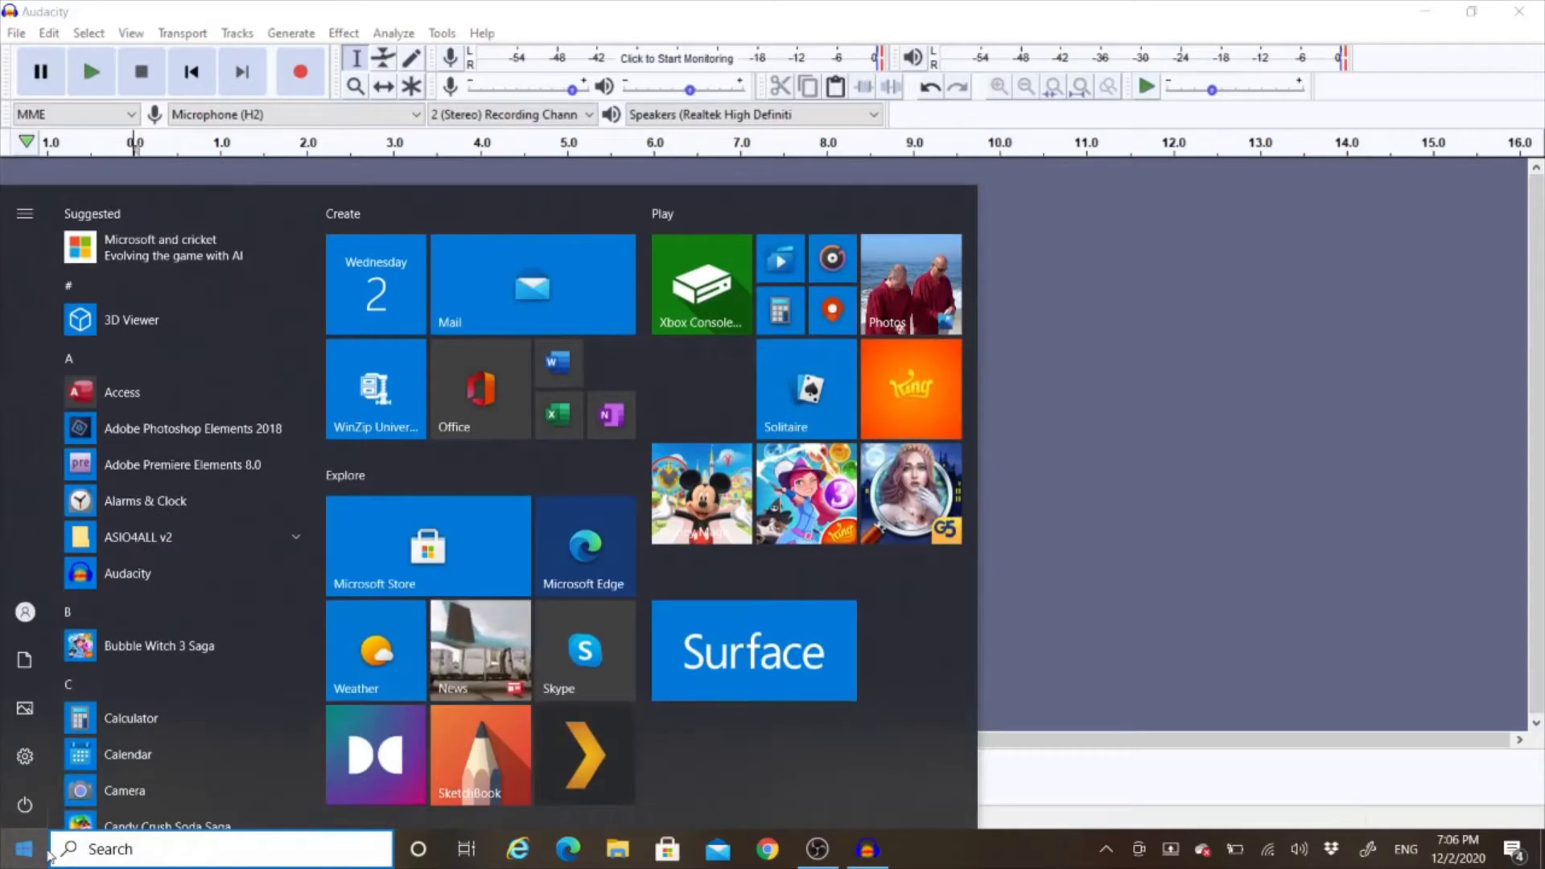
{"action": "type", "text": "run"}
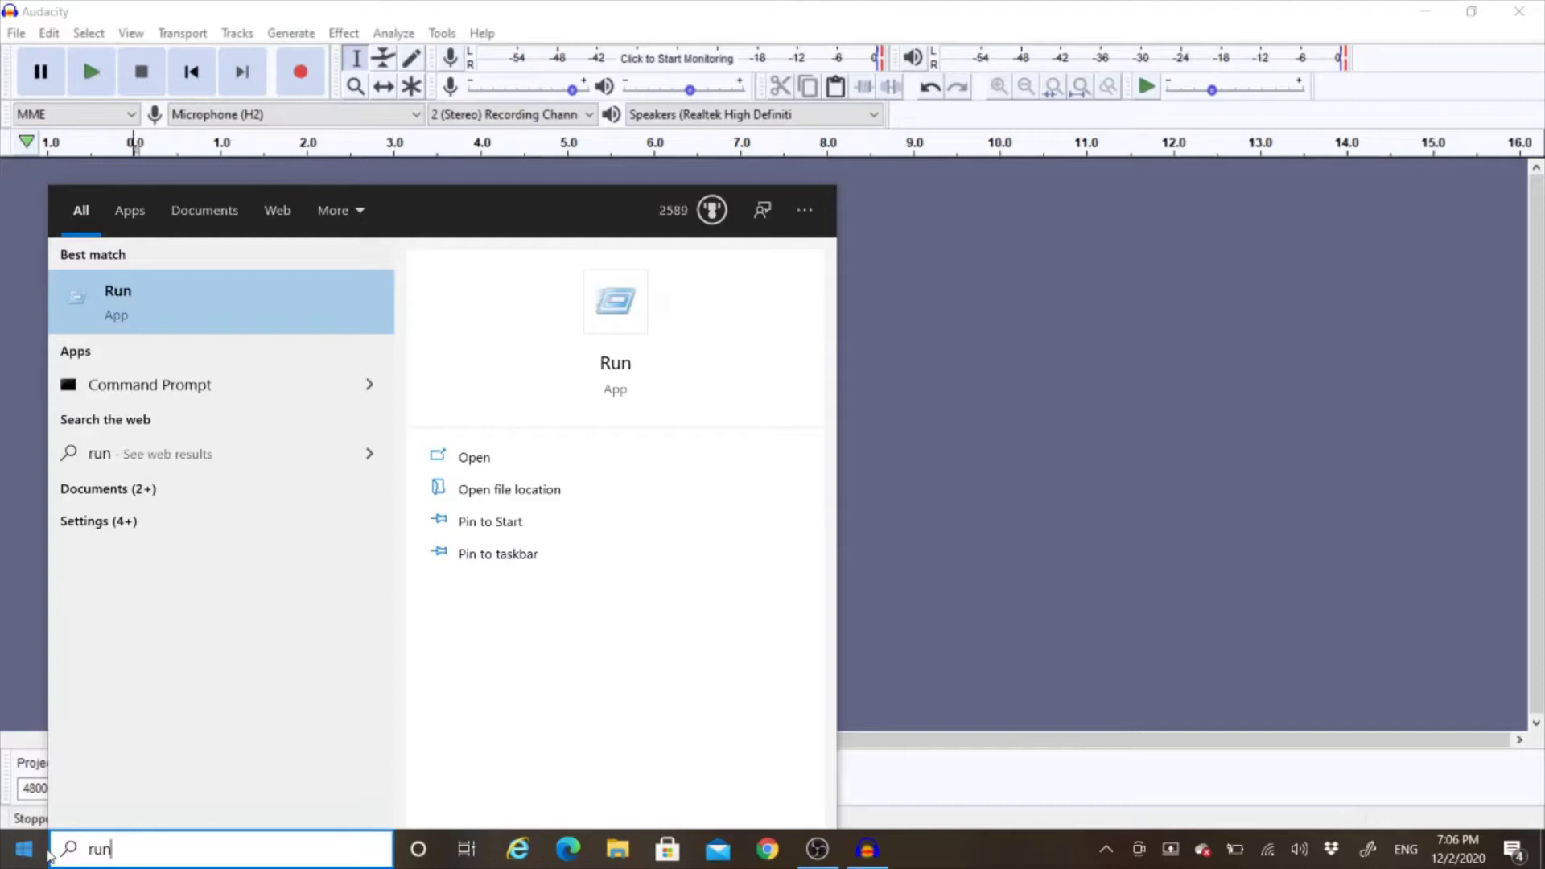
{"action": "left_click", "coordinate": [138, 294]}
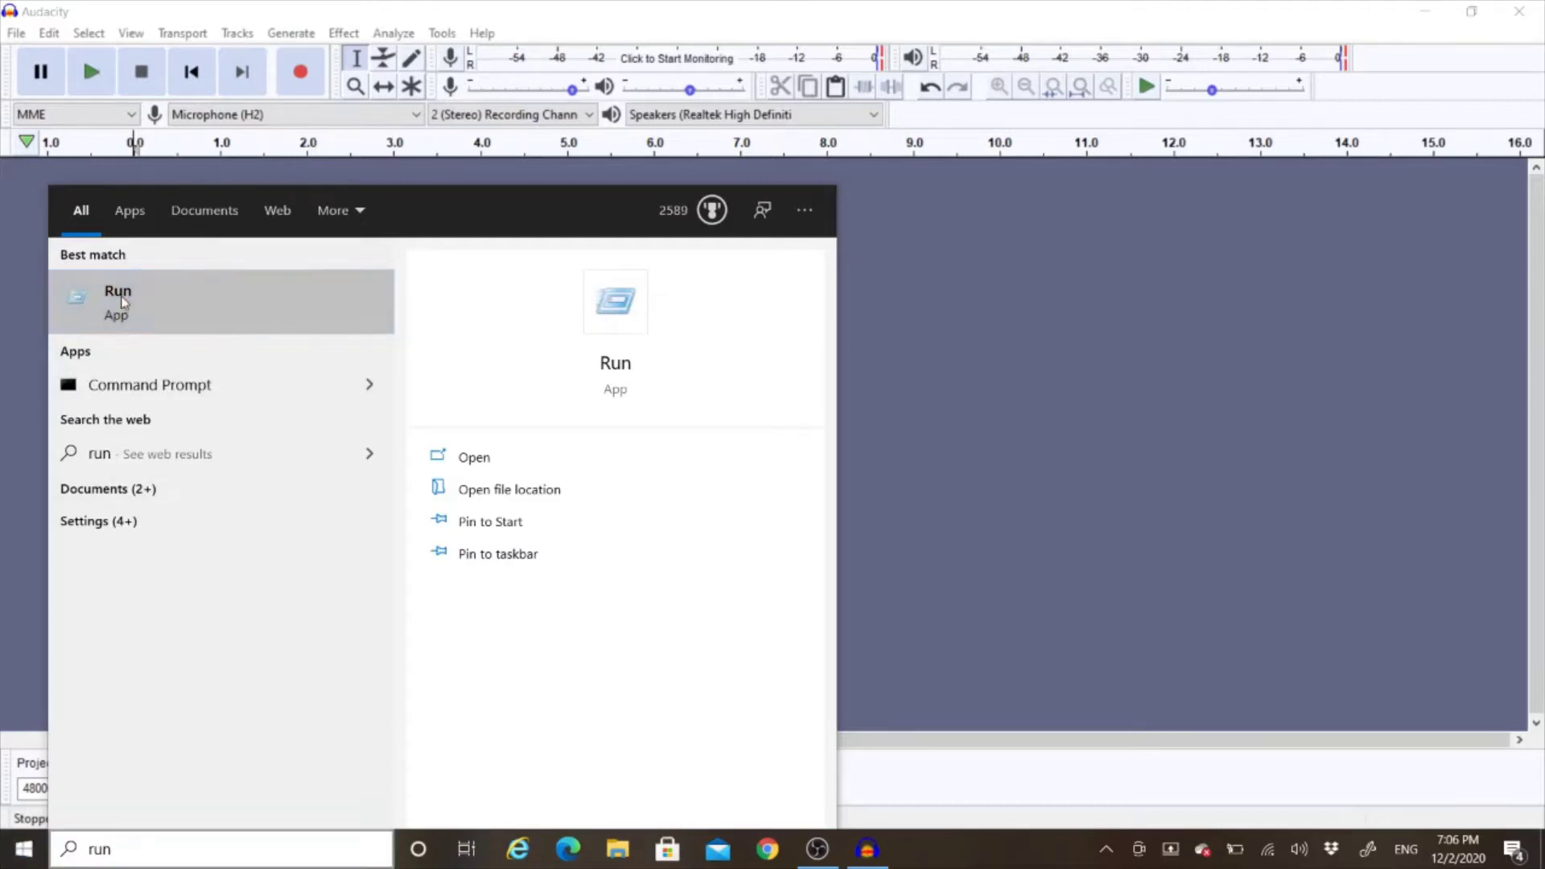
{"action": "left_click", "coordinate": [144, 725]}
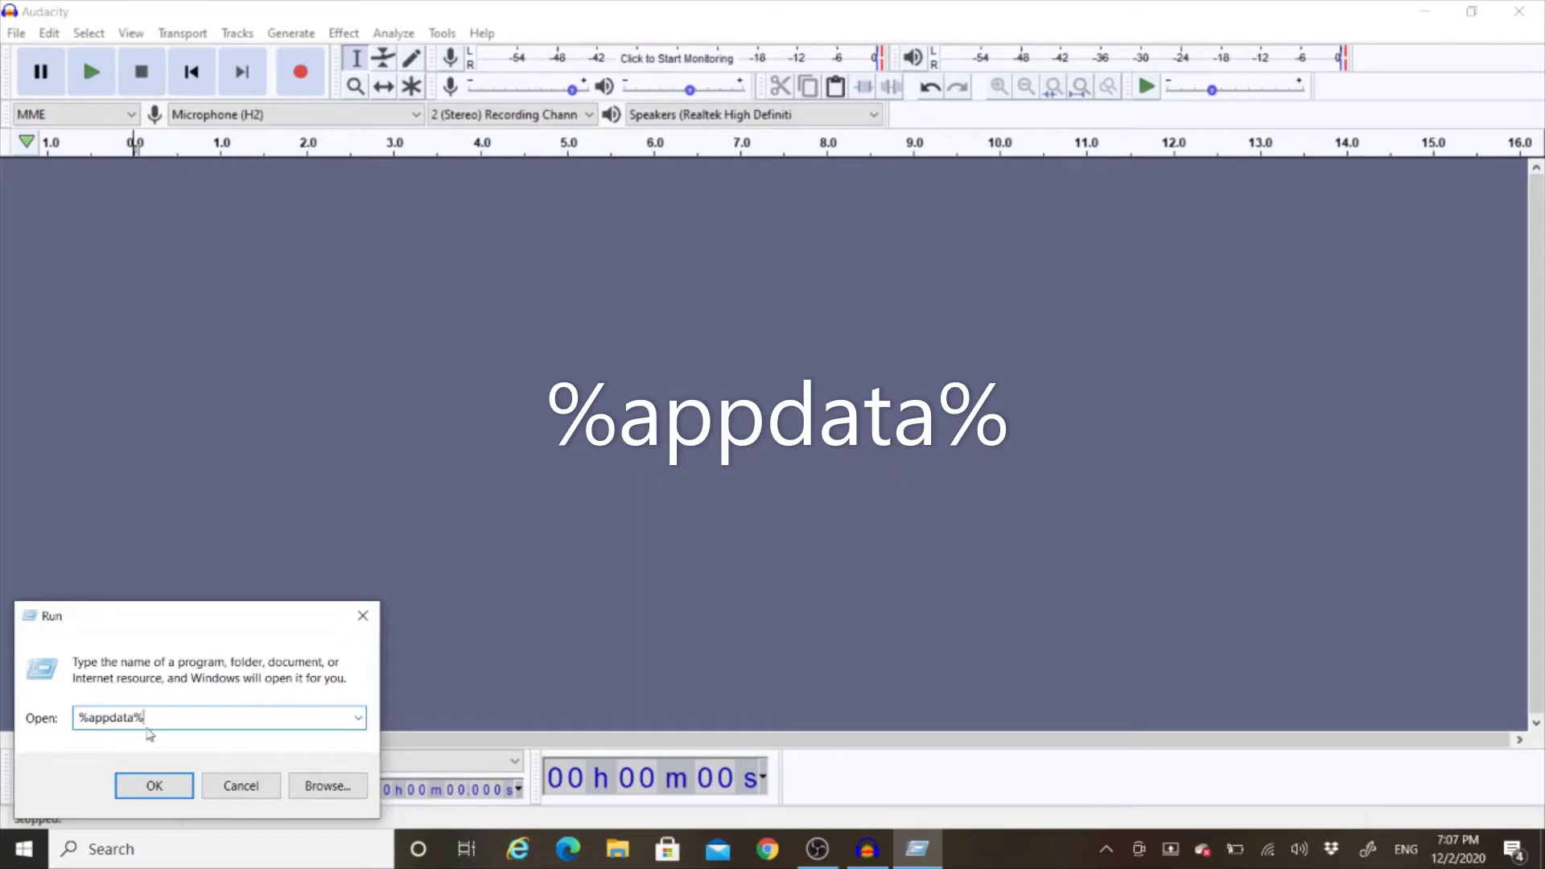
{"action": "left_click", "coordinate": [171, 783]}
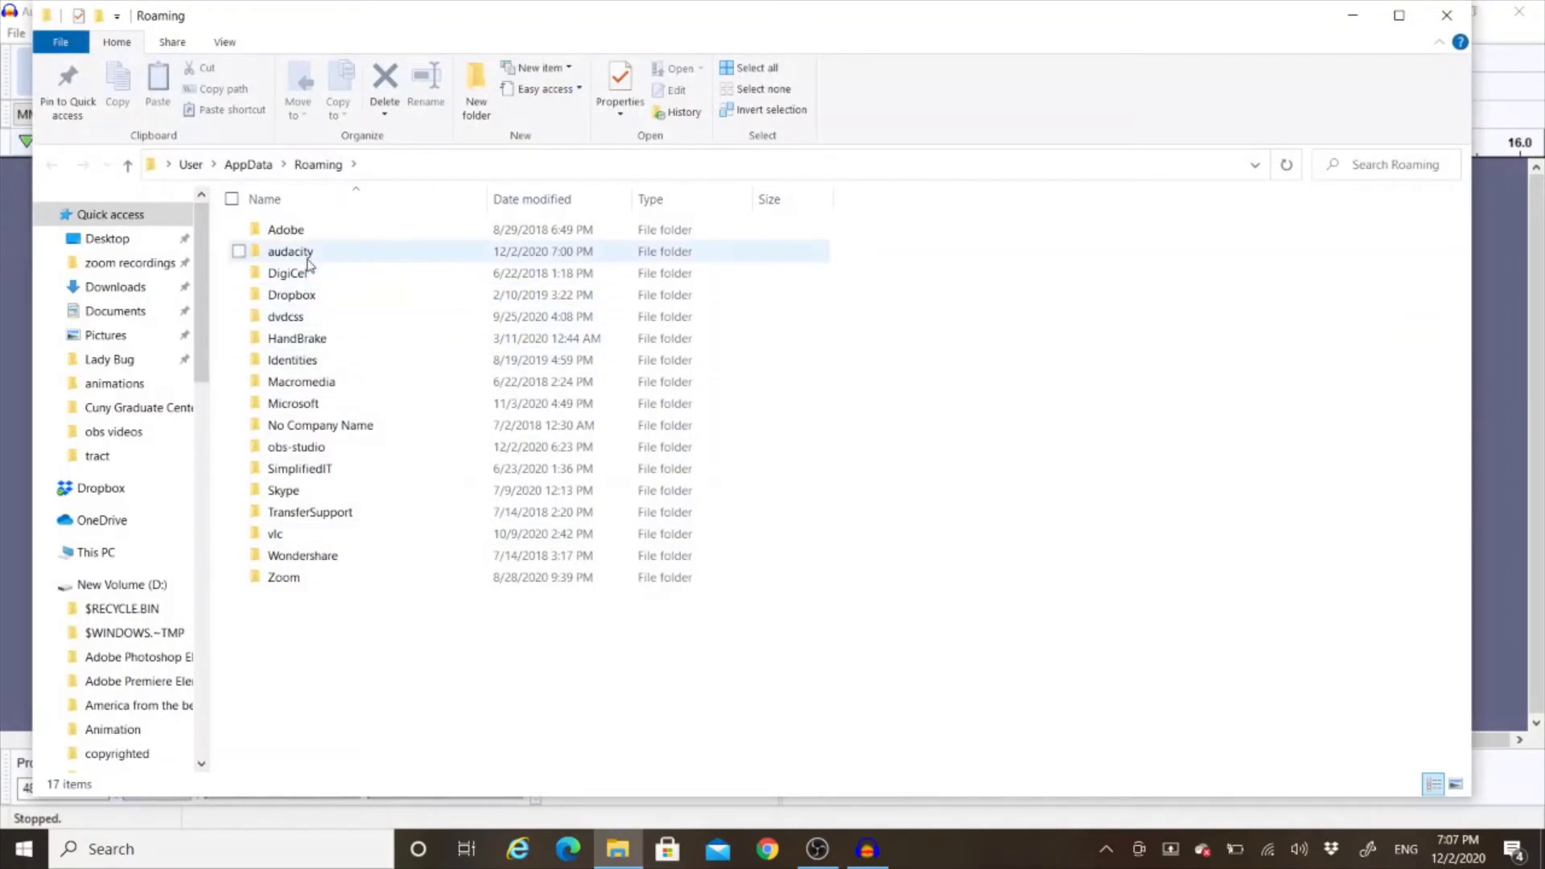
Locate audacity.cfg inside the Roaming audacity folder, then close File Explorer.
{"action": "double_click", "coordinate": [307, 260]}
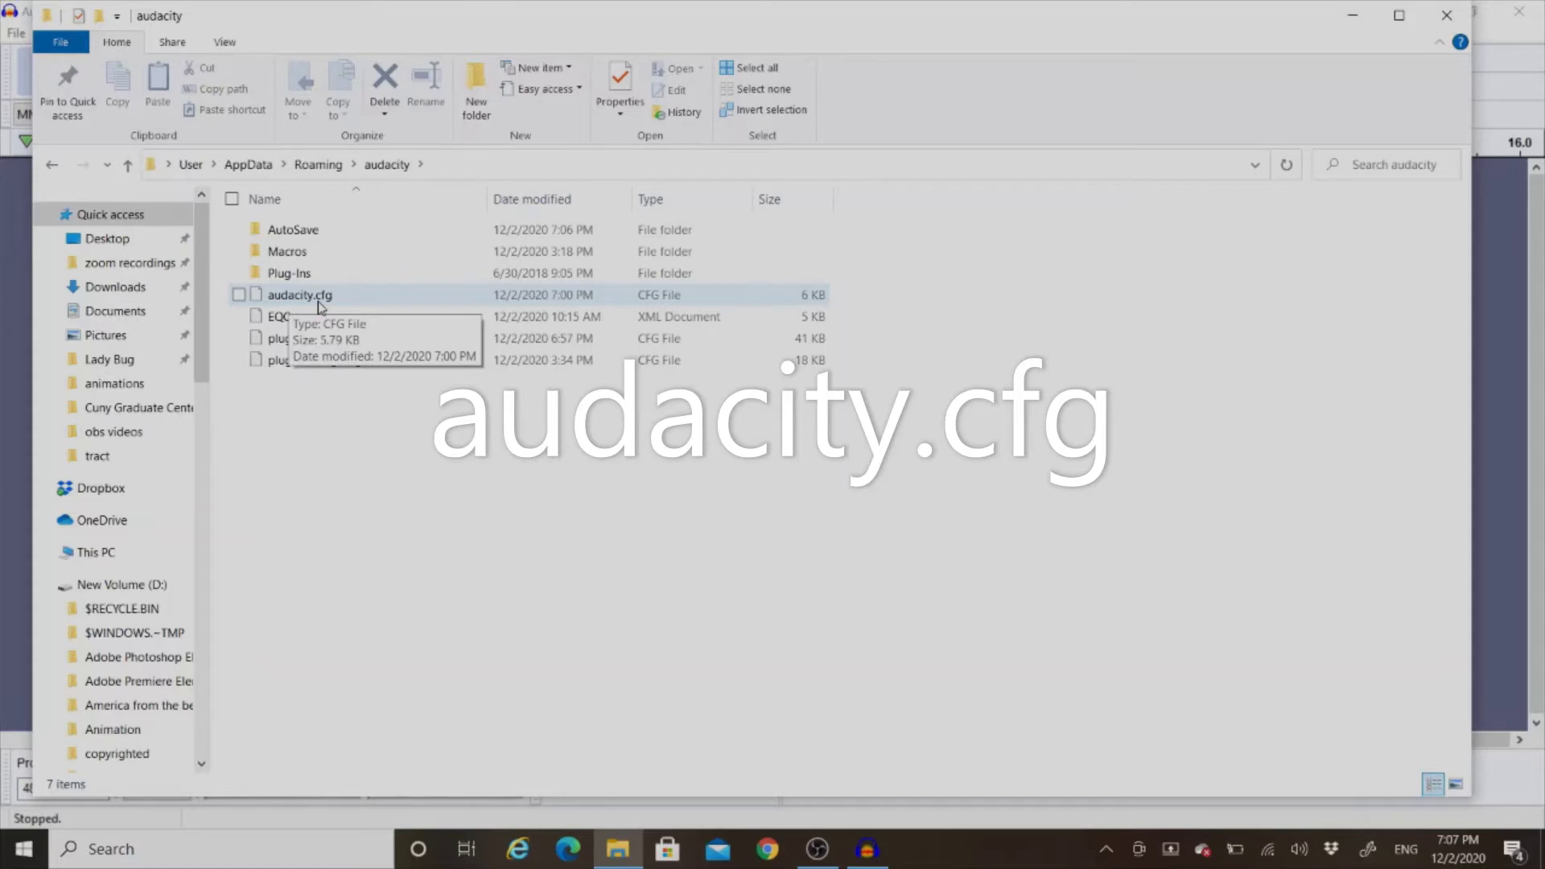
{"action": "left_click", "coordinate": [338, 298]}
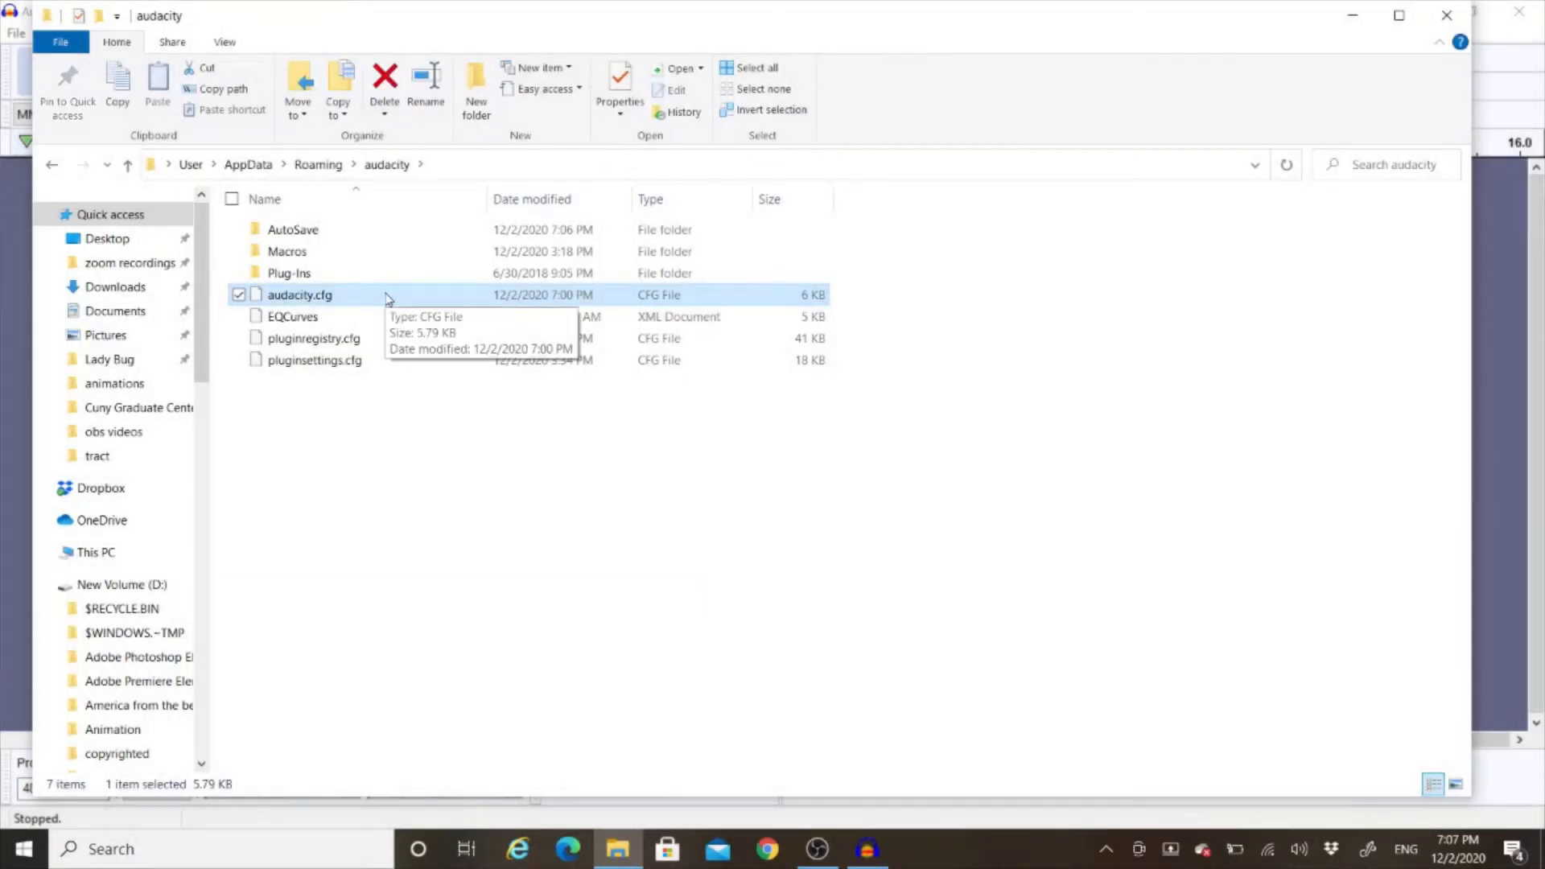
{"action": "left_click", "coordinate": [1448, 16]}
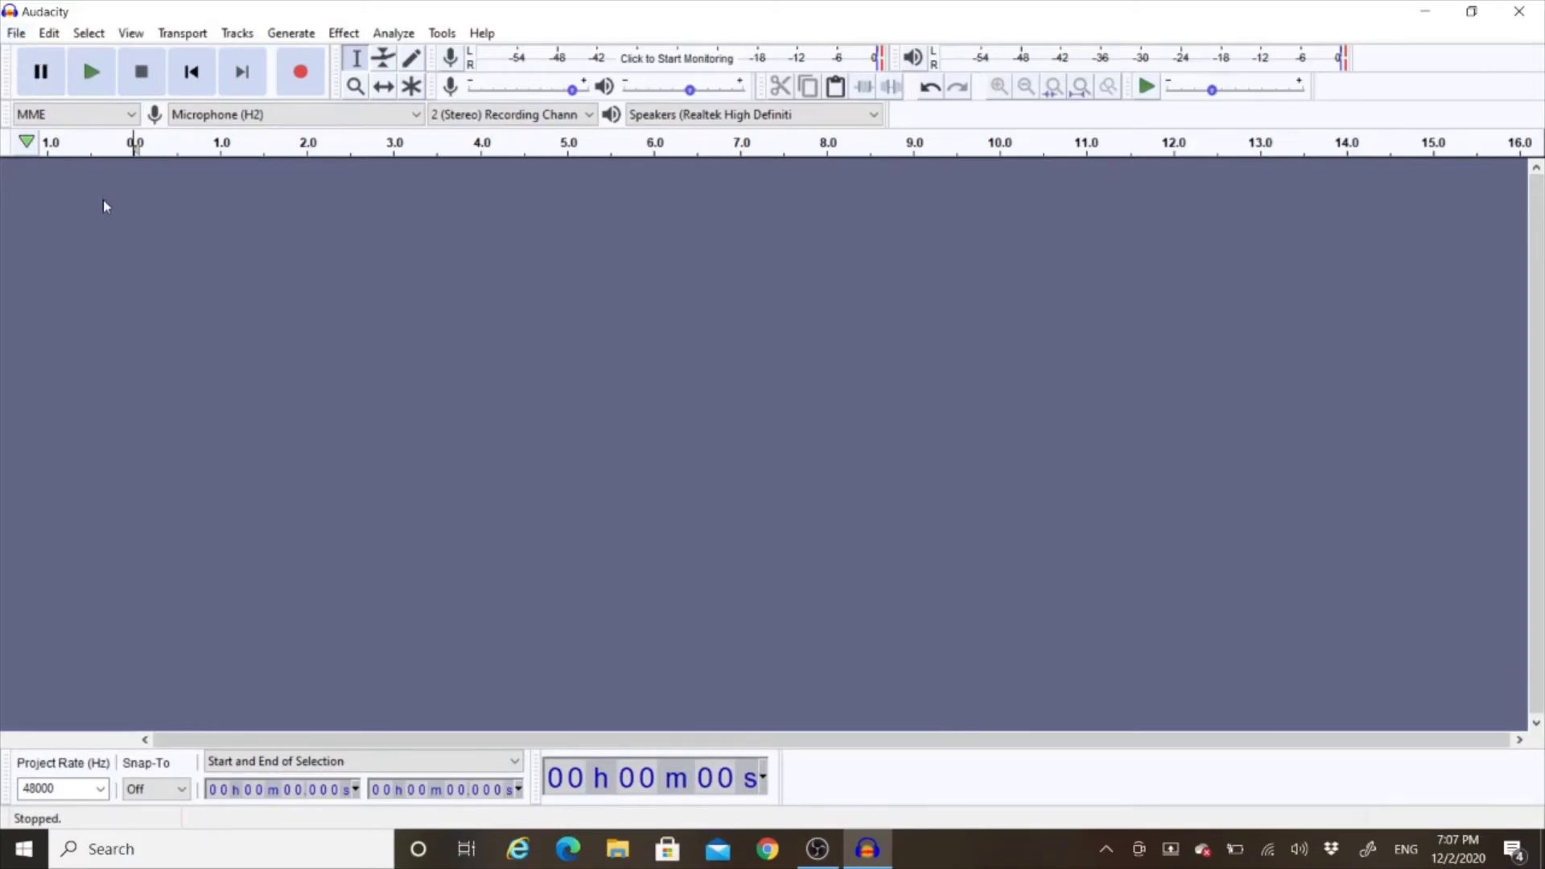
In Audacity Preferences, keep Microphone (H2) as the recording device.
{"action": "left_click", "coordinate": [17, 35]}
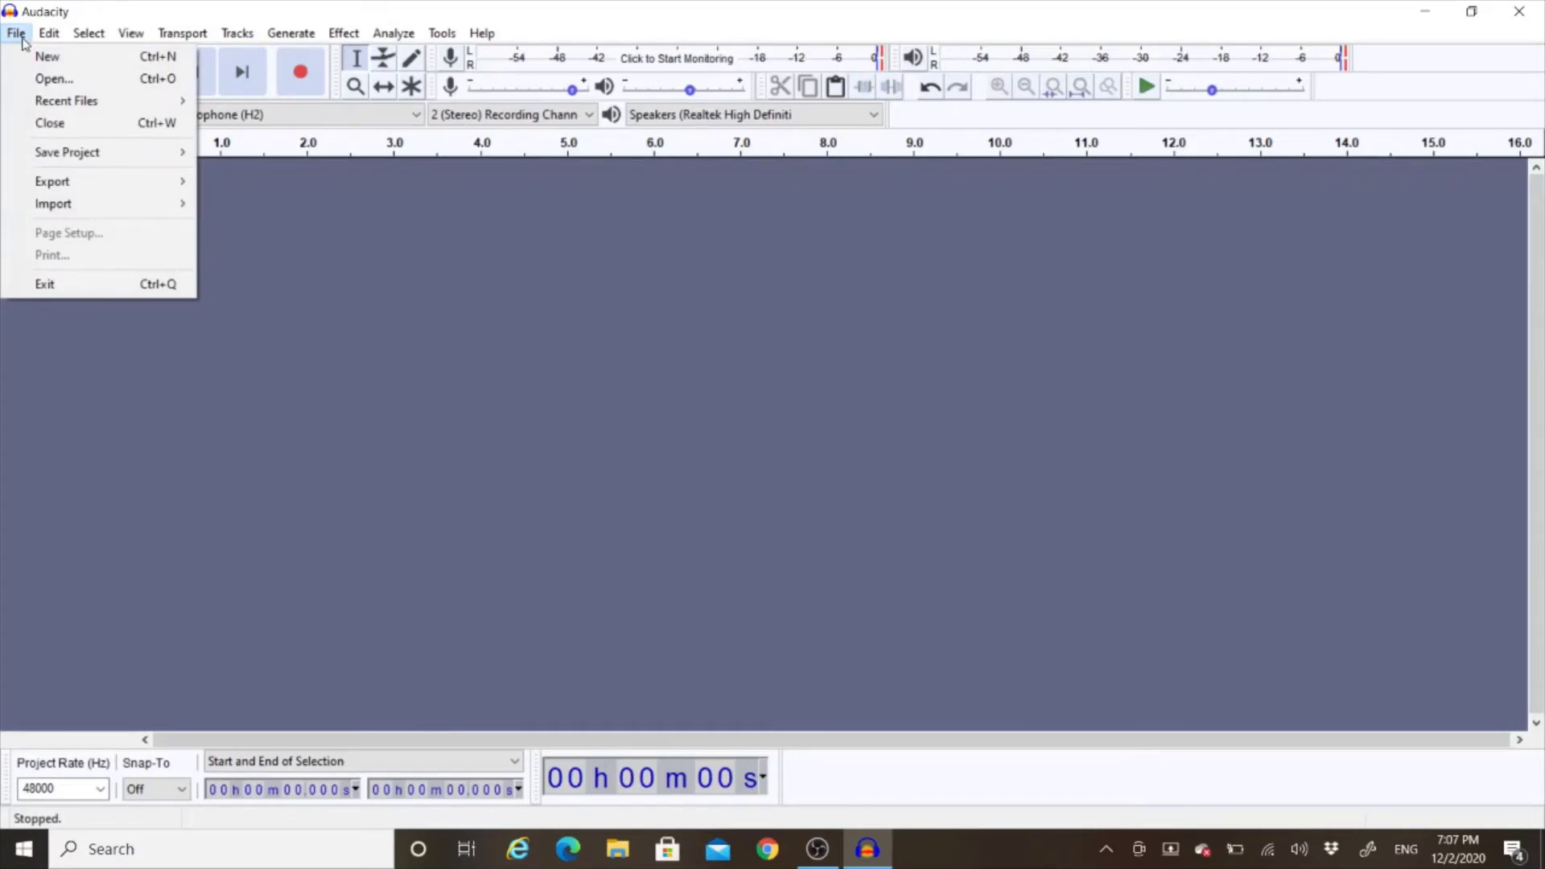
{"action": "mouse_move", "coordinate": [47, 37]}
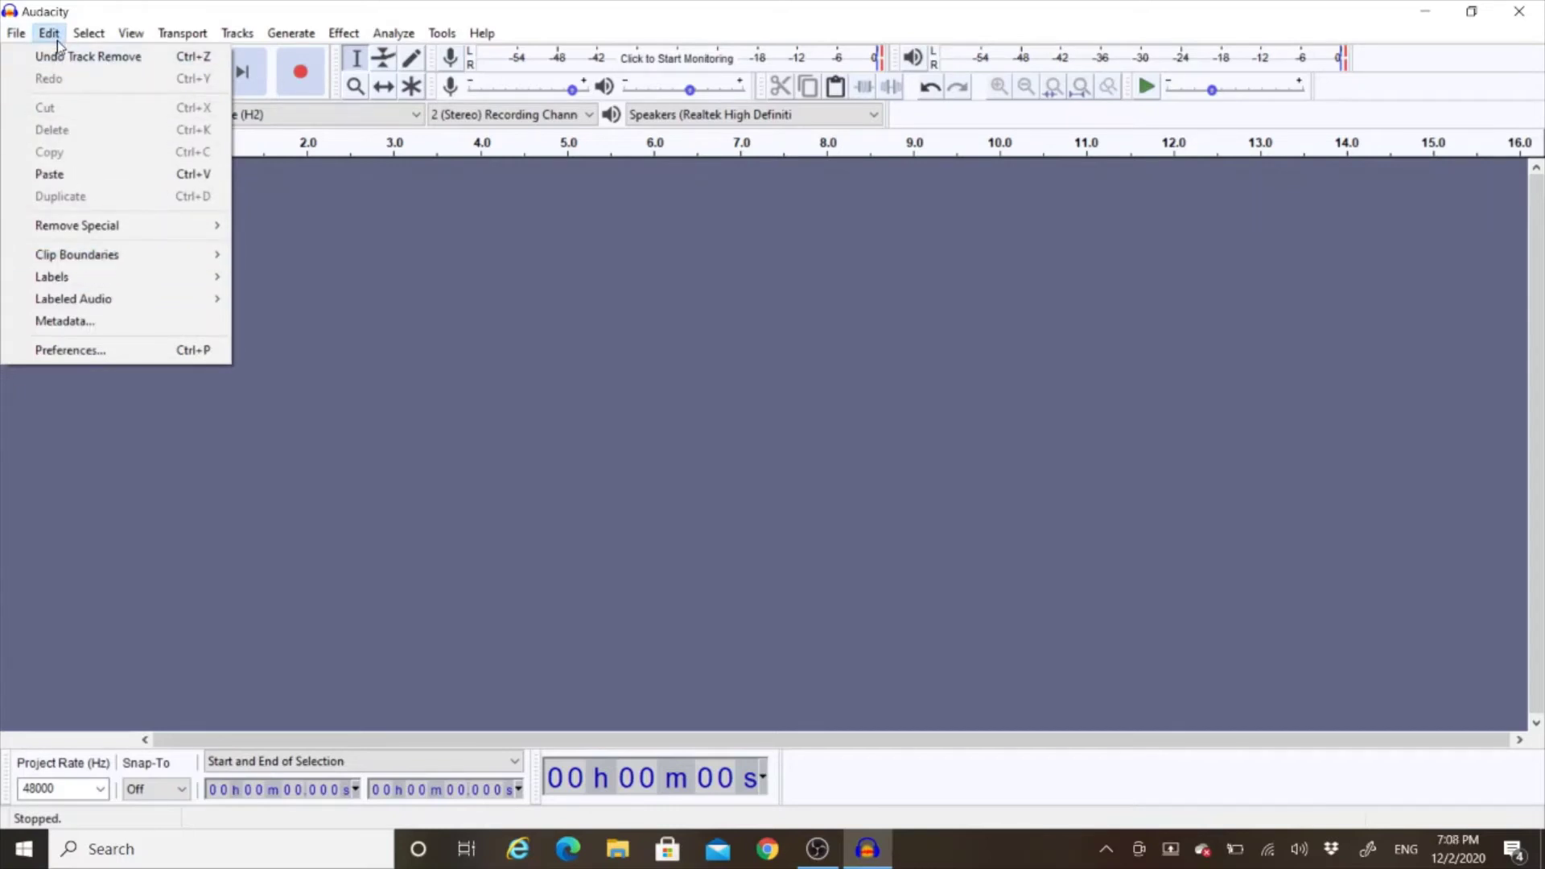
{"action": "left_click", "coordinate": [69, 351]}
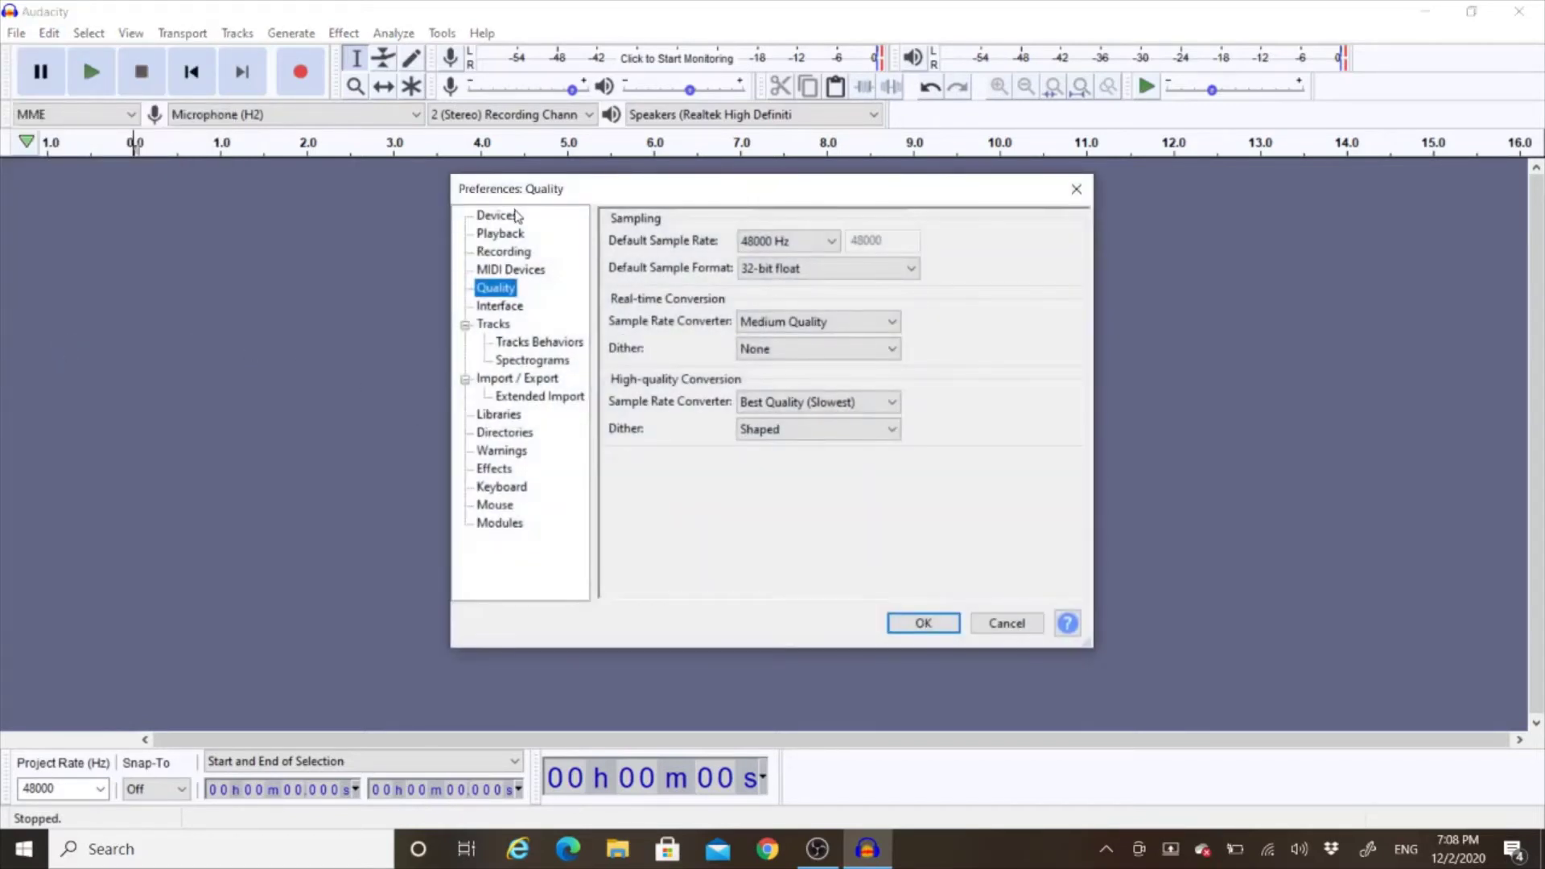
{"action": "left_click", "coordinate": [495, 215]}
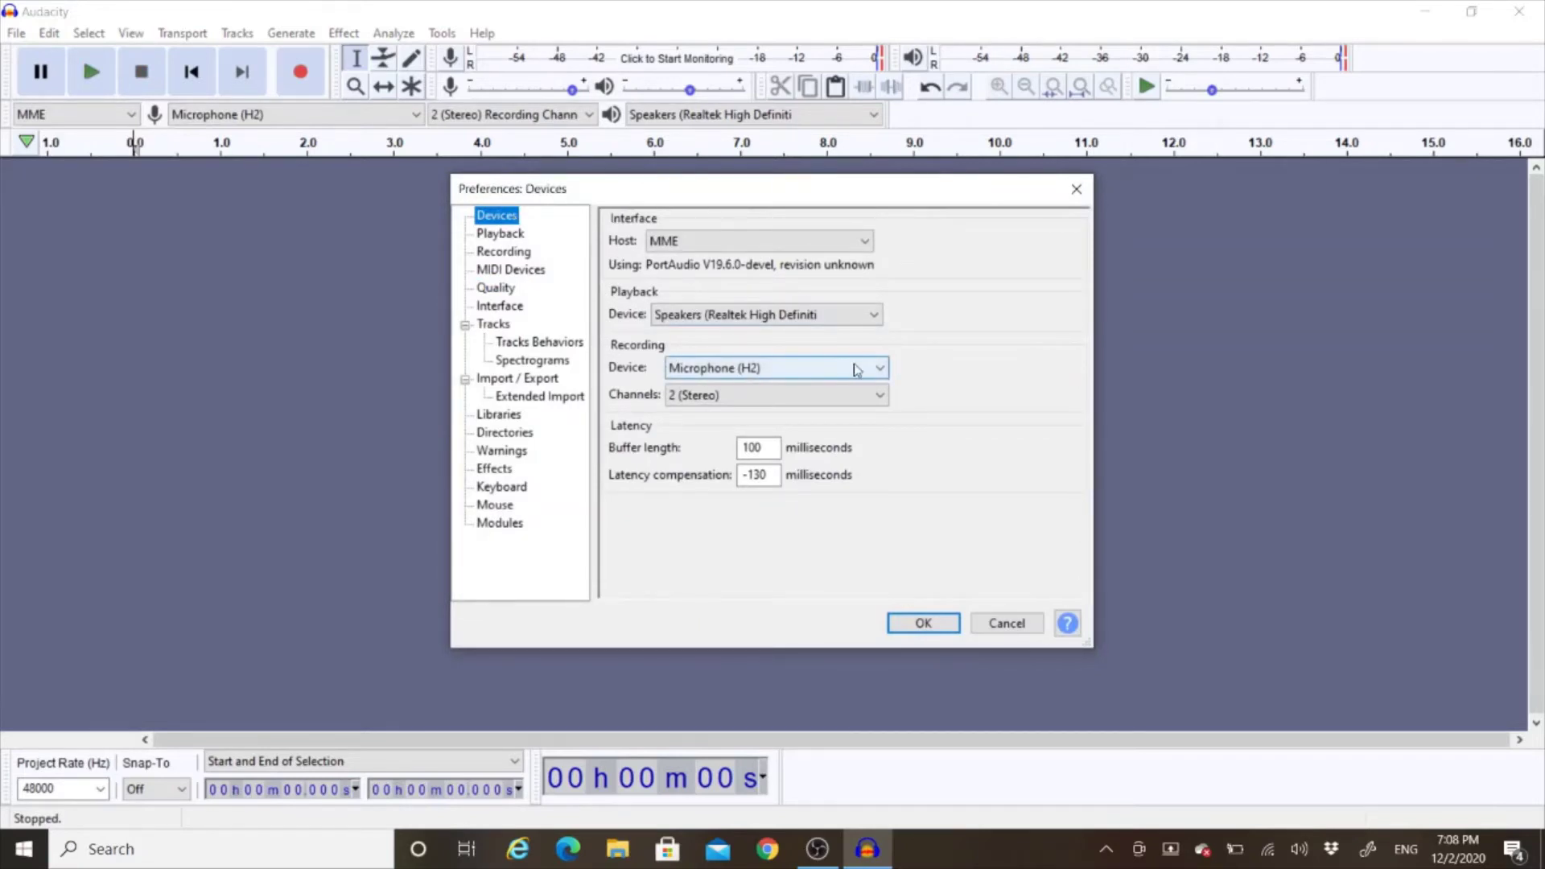
{"action": "left_click", "coordinate": [879, 372]}
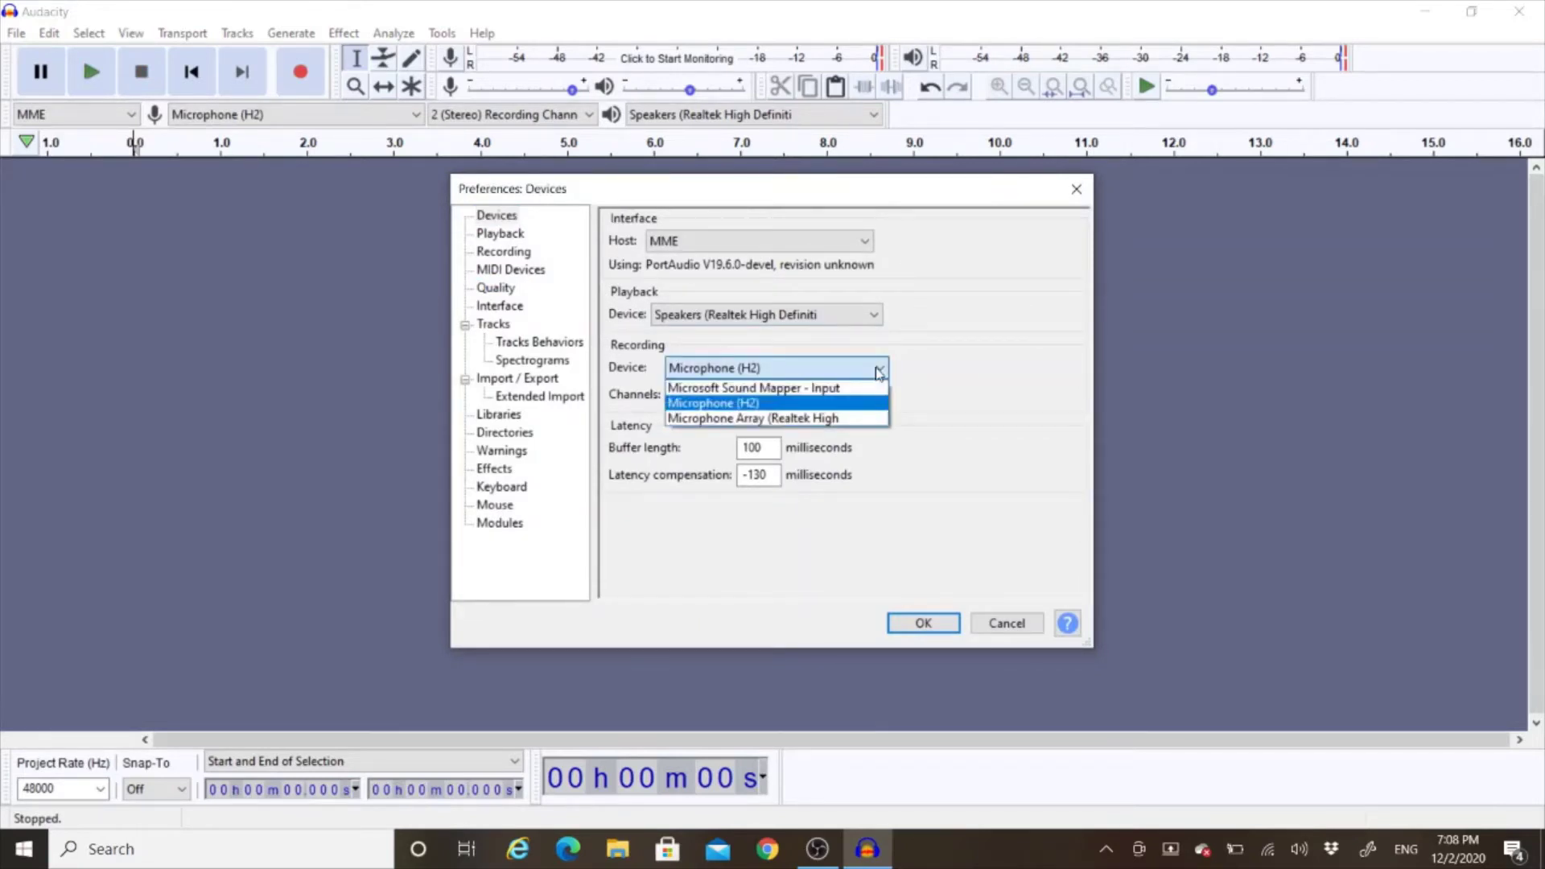
{"action": "left_click", "coordinate": [763, 405]}
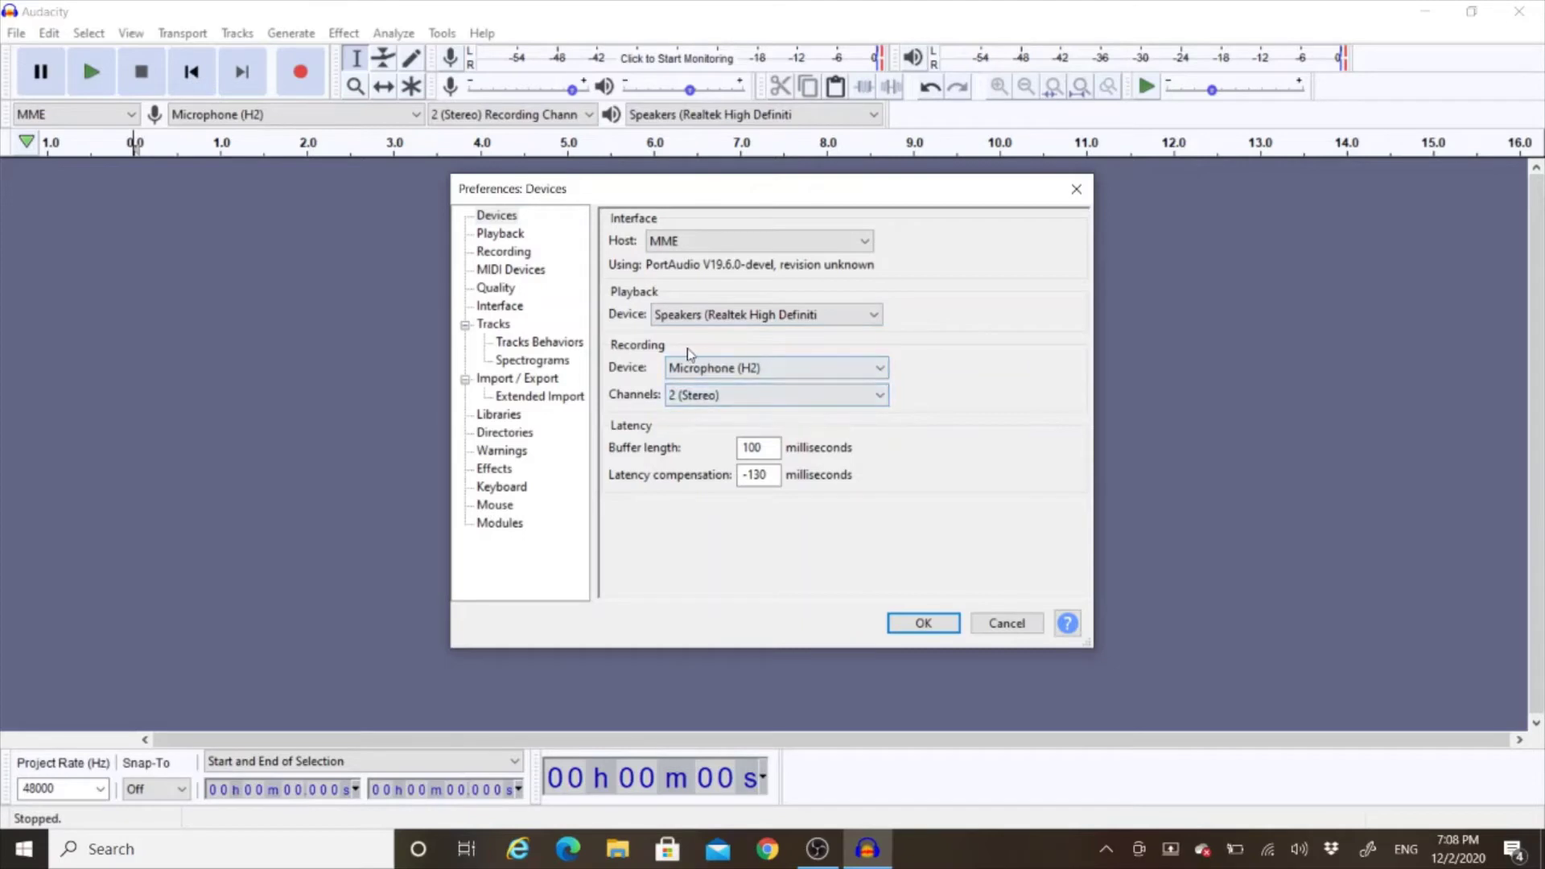
Keep the Quality default sample rate at 48000 Hz and accept the preferences.
{"action": "left_click", "coordinate": [497, 290]}
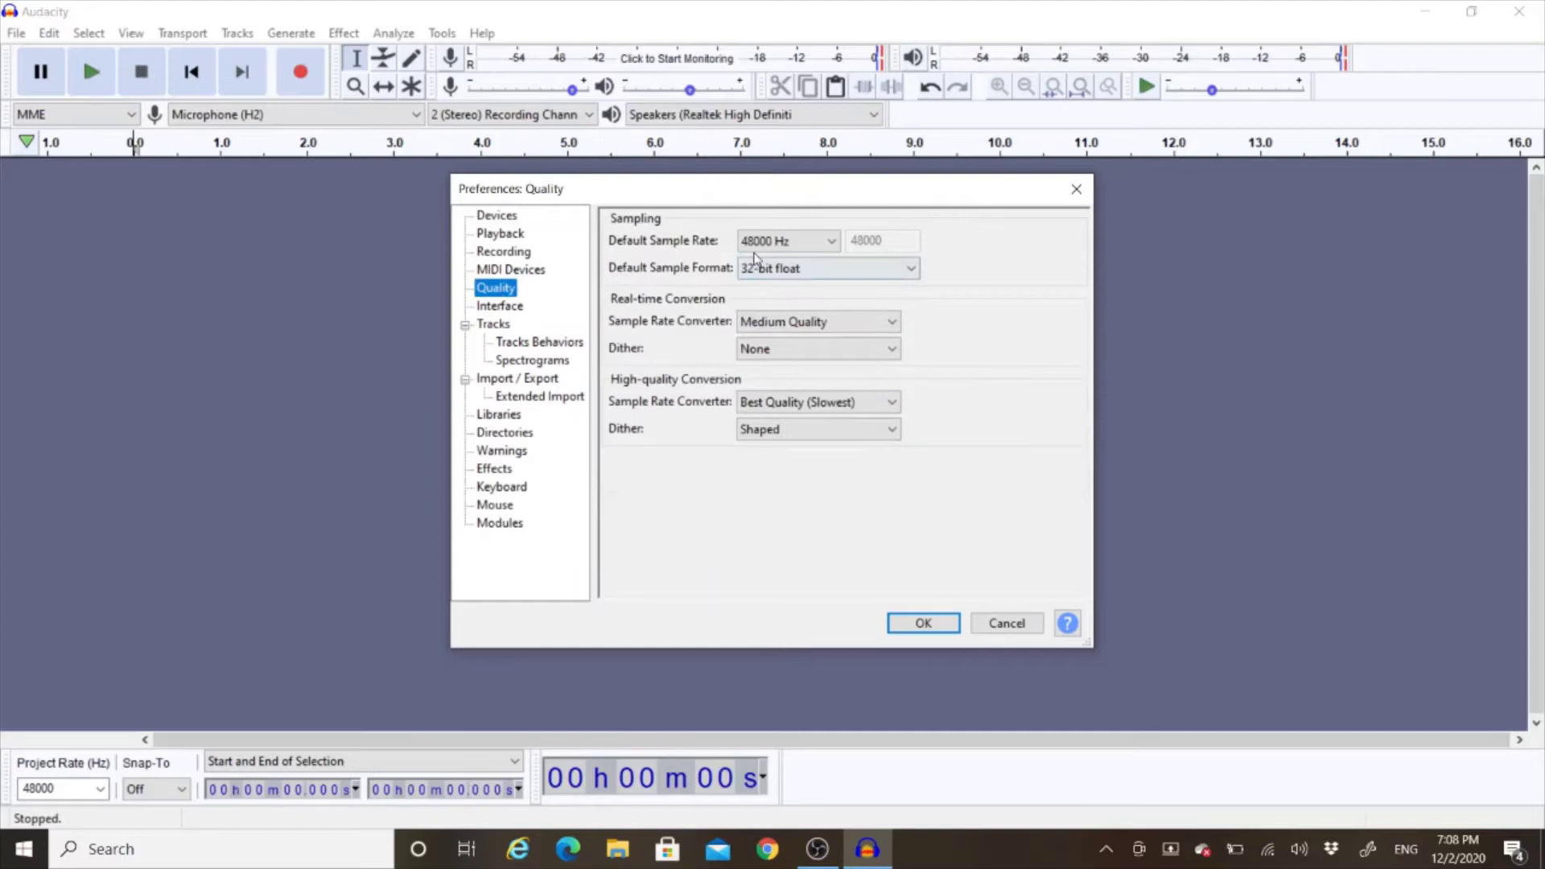
{"action": "left_click", "coordinate": [833, 242]}
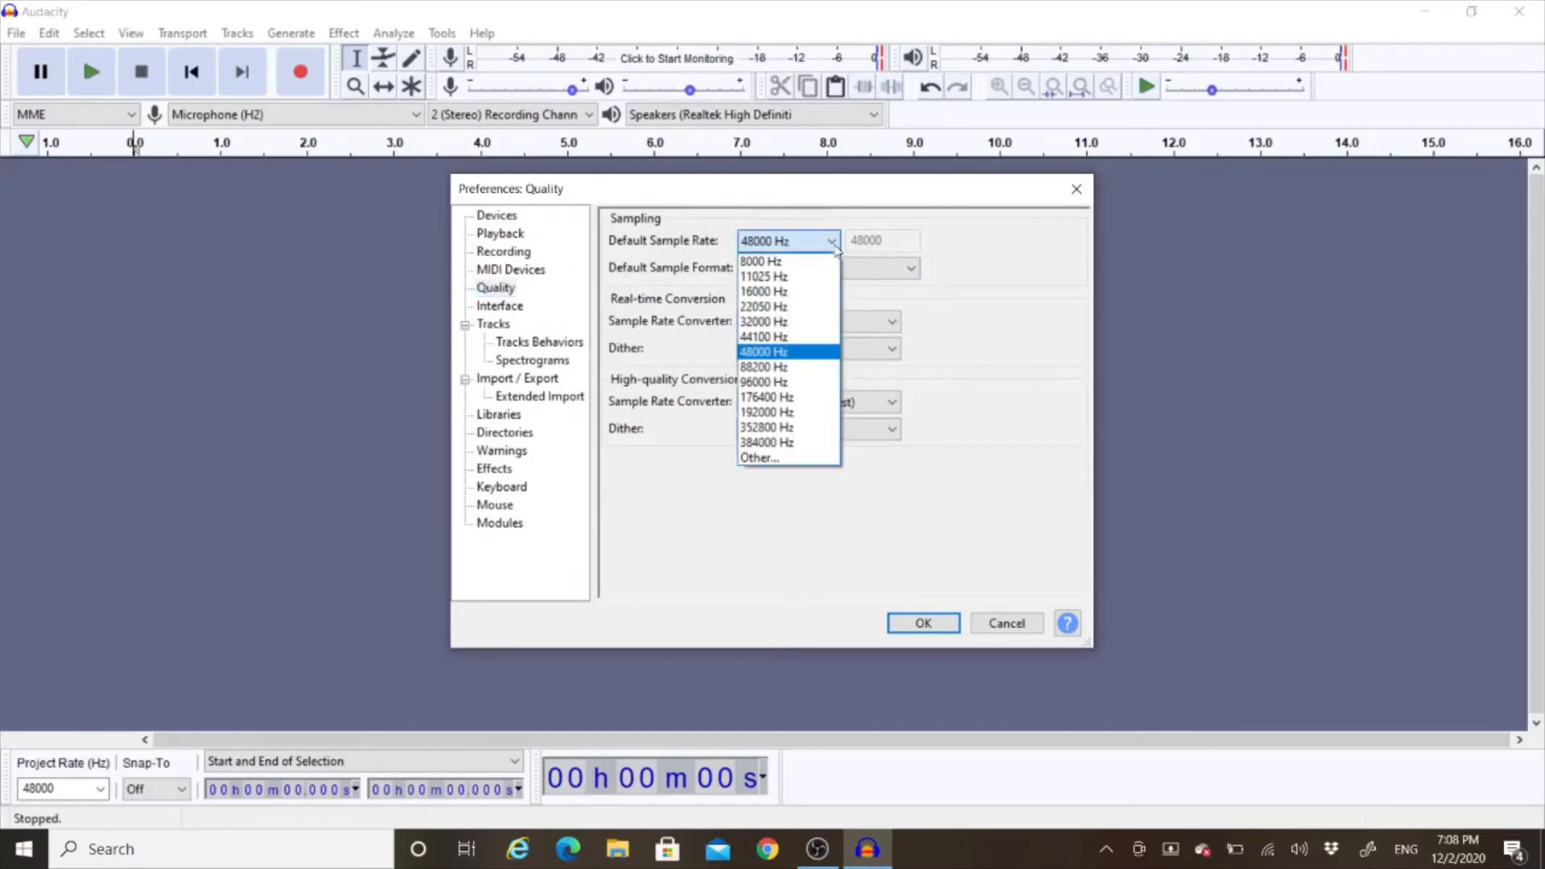
{"action": "left_click", "coordinate": [805, 353]}
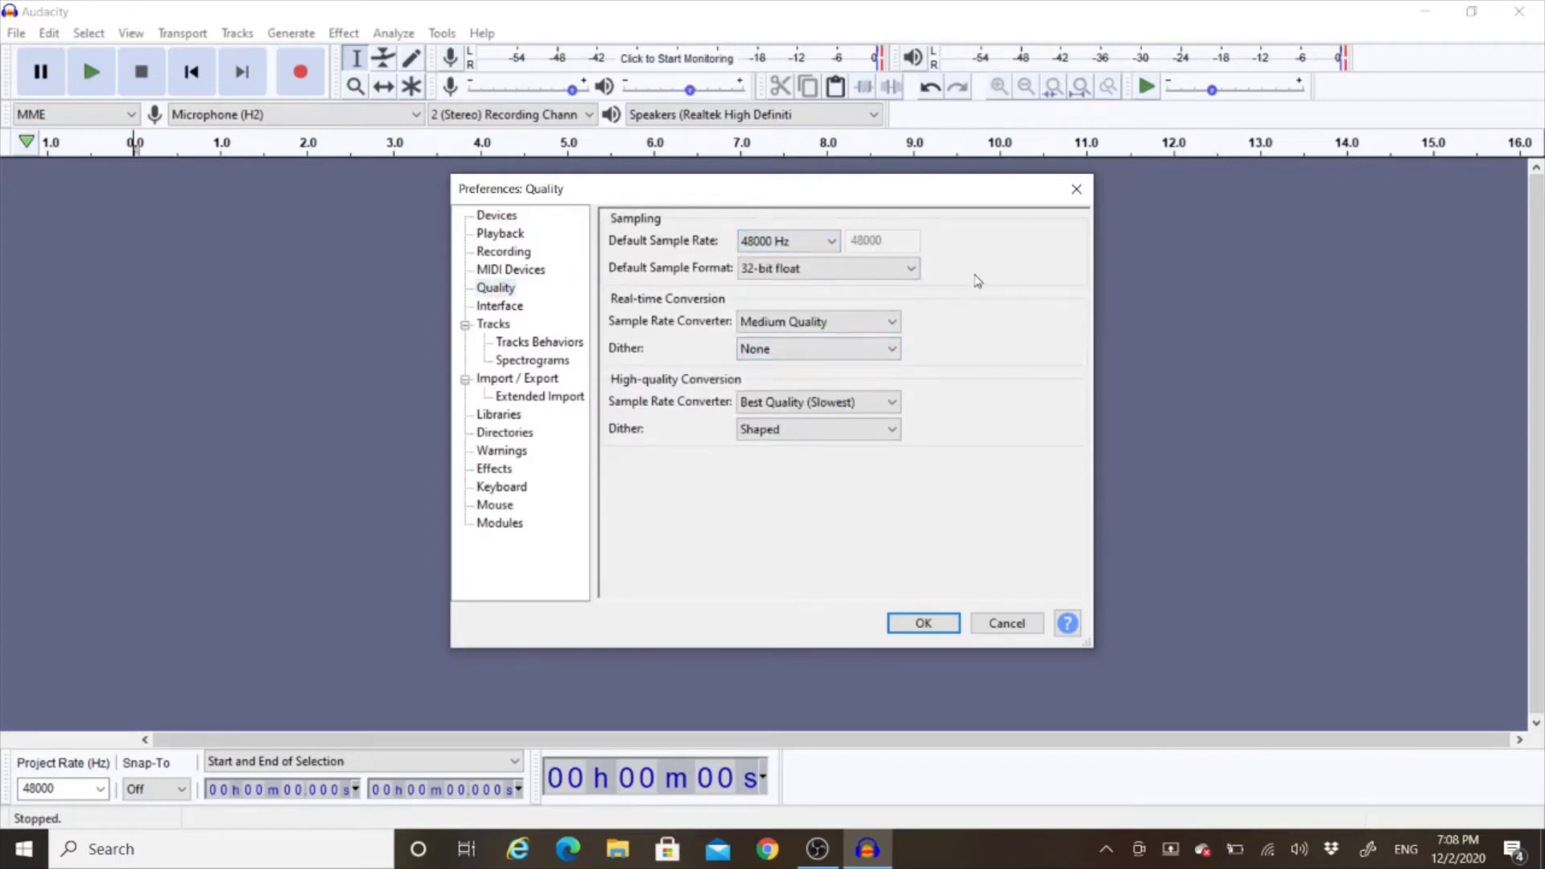
{"action": "left_click", "coordinate": [922, 625]}
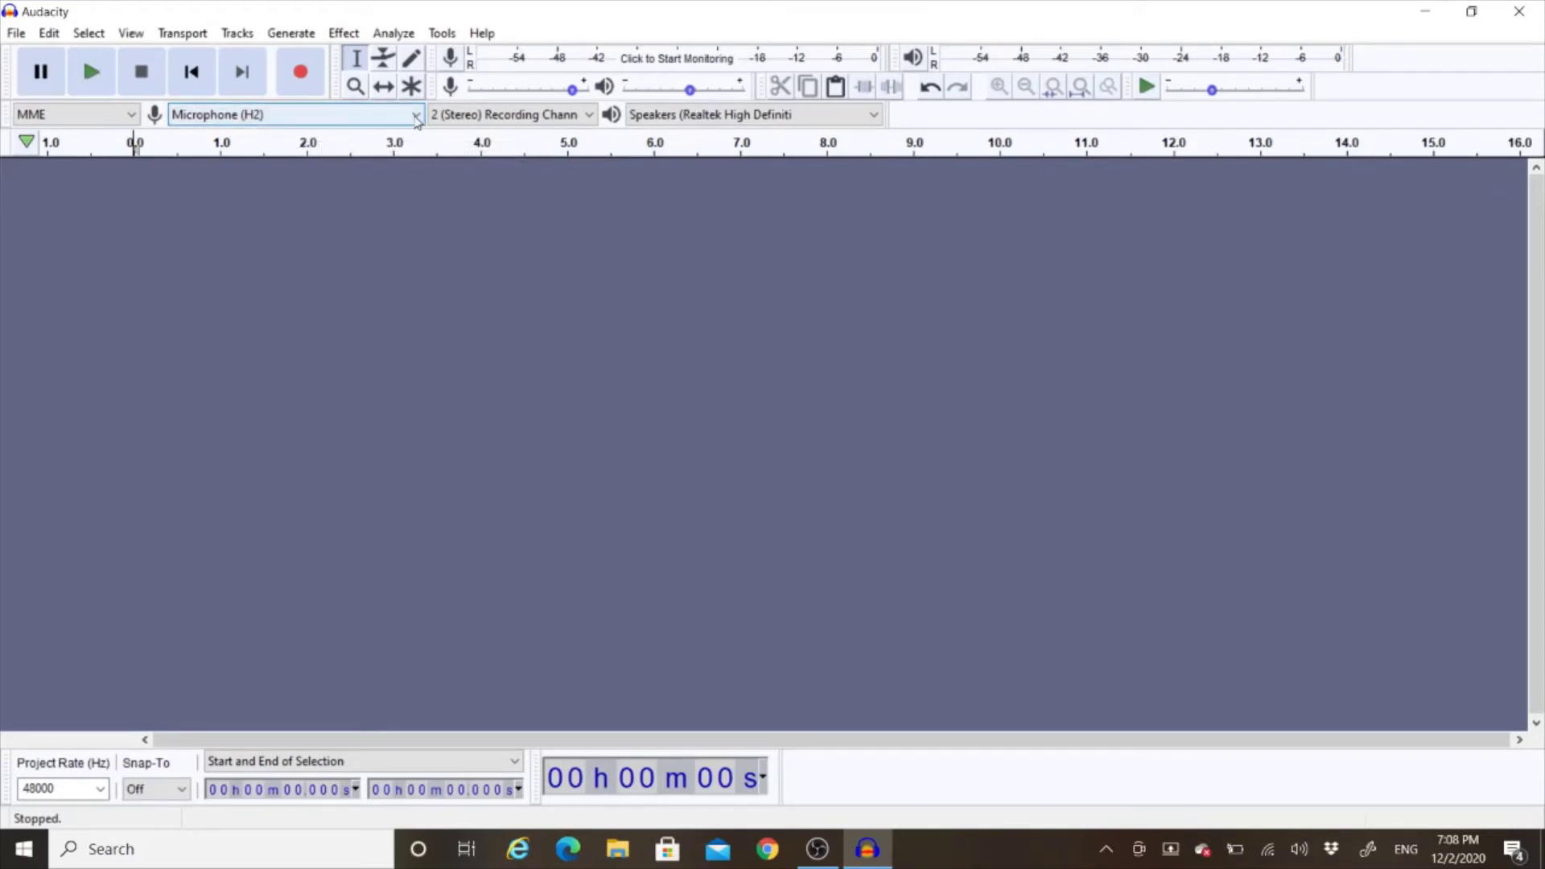
With Microphone (H2) as input, record a roughly 13-second stereo voice take.
{"action": "left_click", "coordinate": [416, 115]}
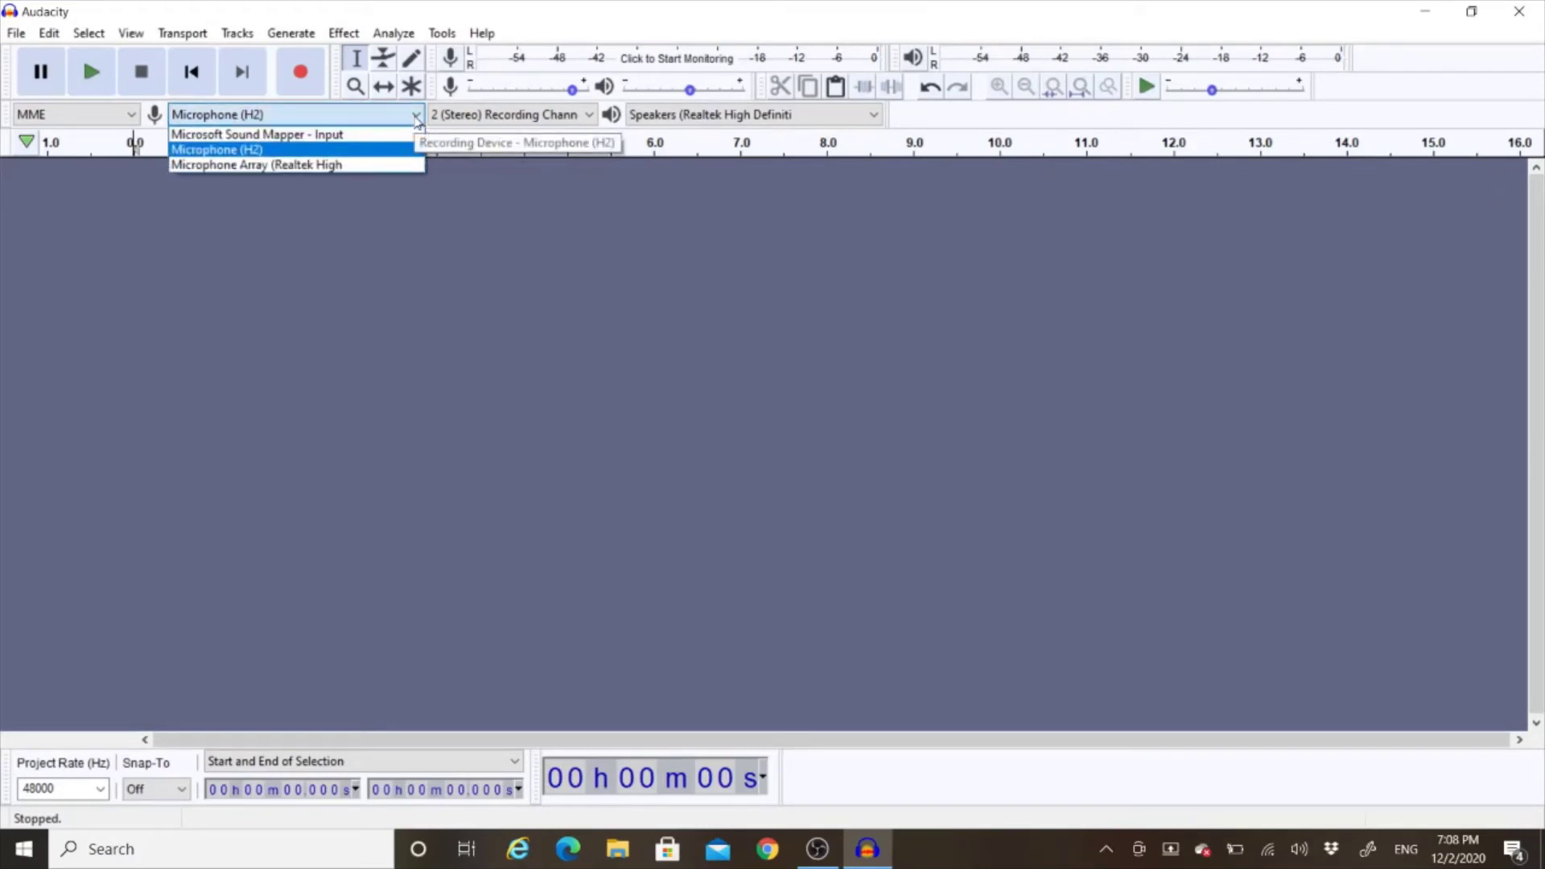
{"action": "left_click", "coordinate": [416, 116]}
{"action": "left_click", "coordinate": [417, 117]}
{"action": "left_click", "coordinate": [416, 117]}
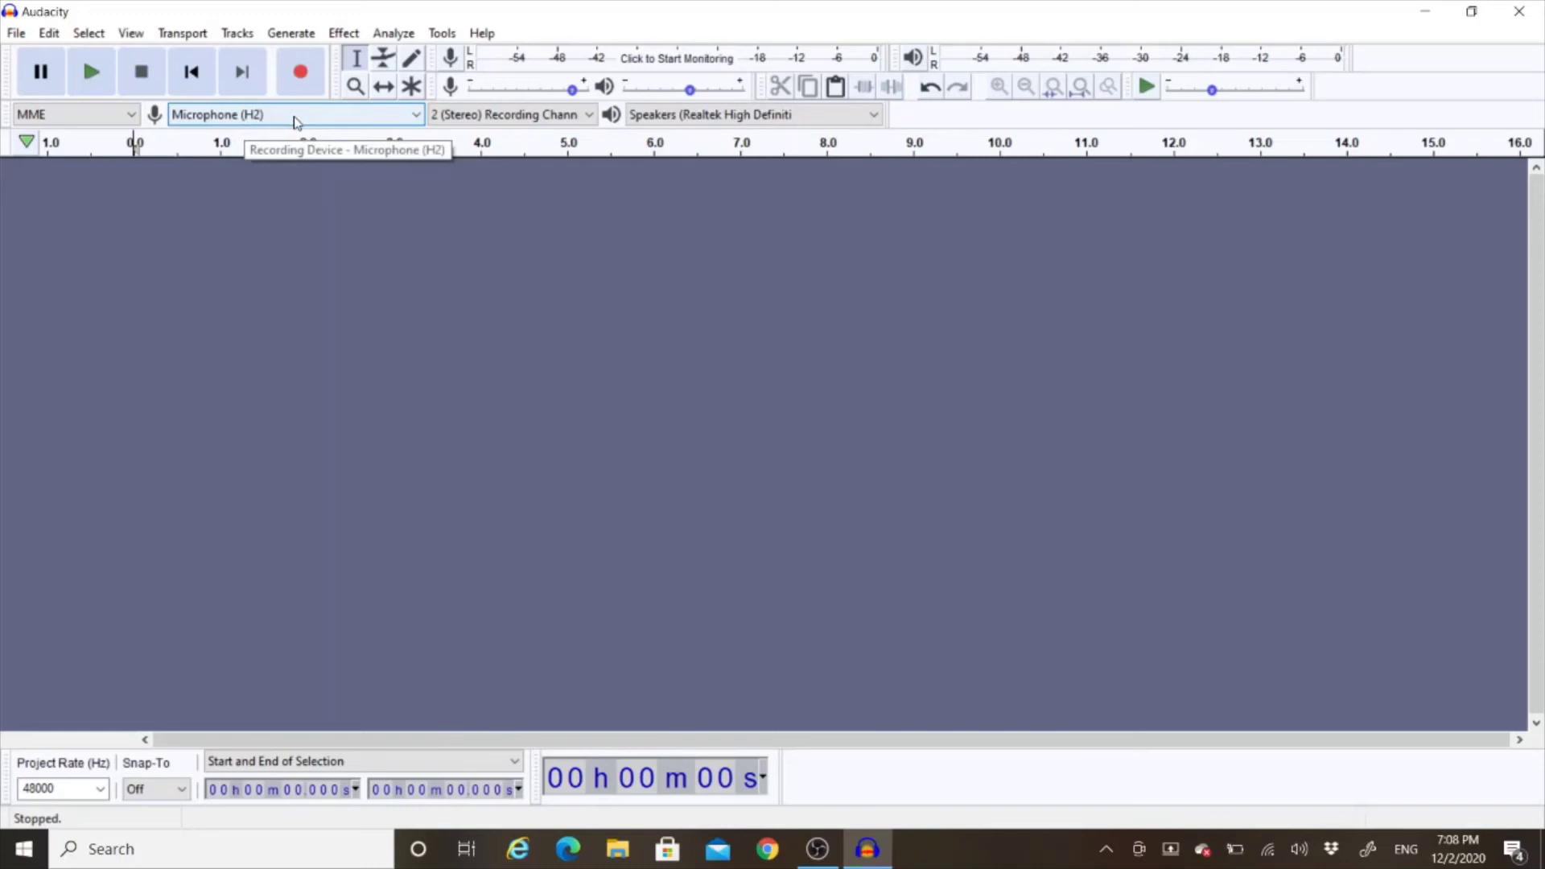
{"action": "left_click", "coordinate": [299, 74]}
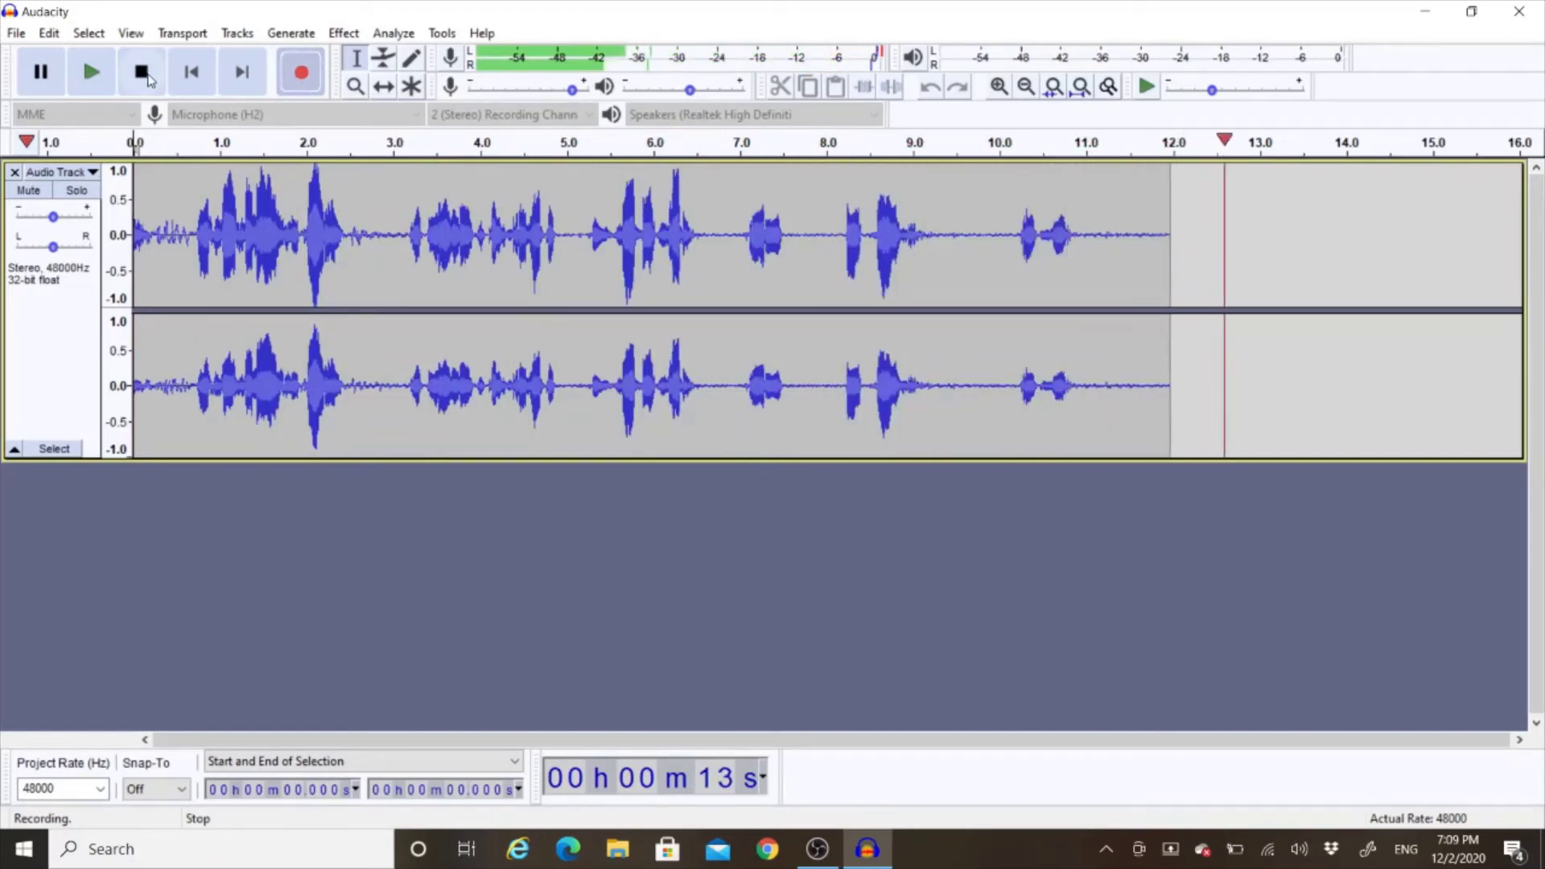
{"action": "left_click", "coordinate": [149, 78]}
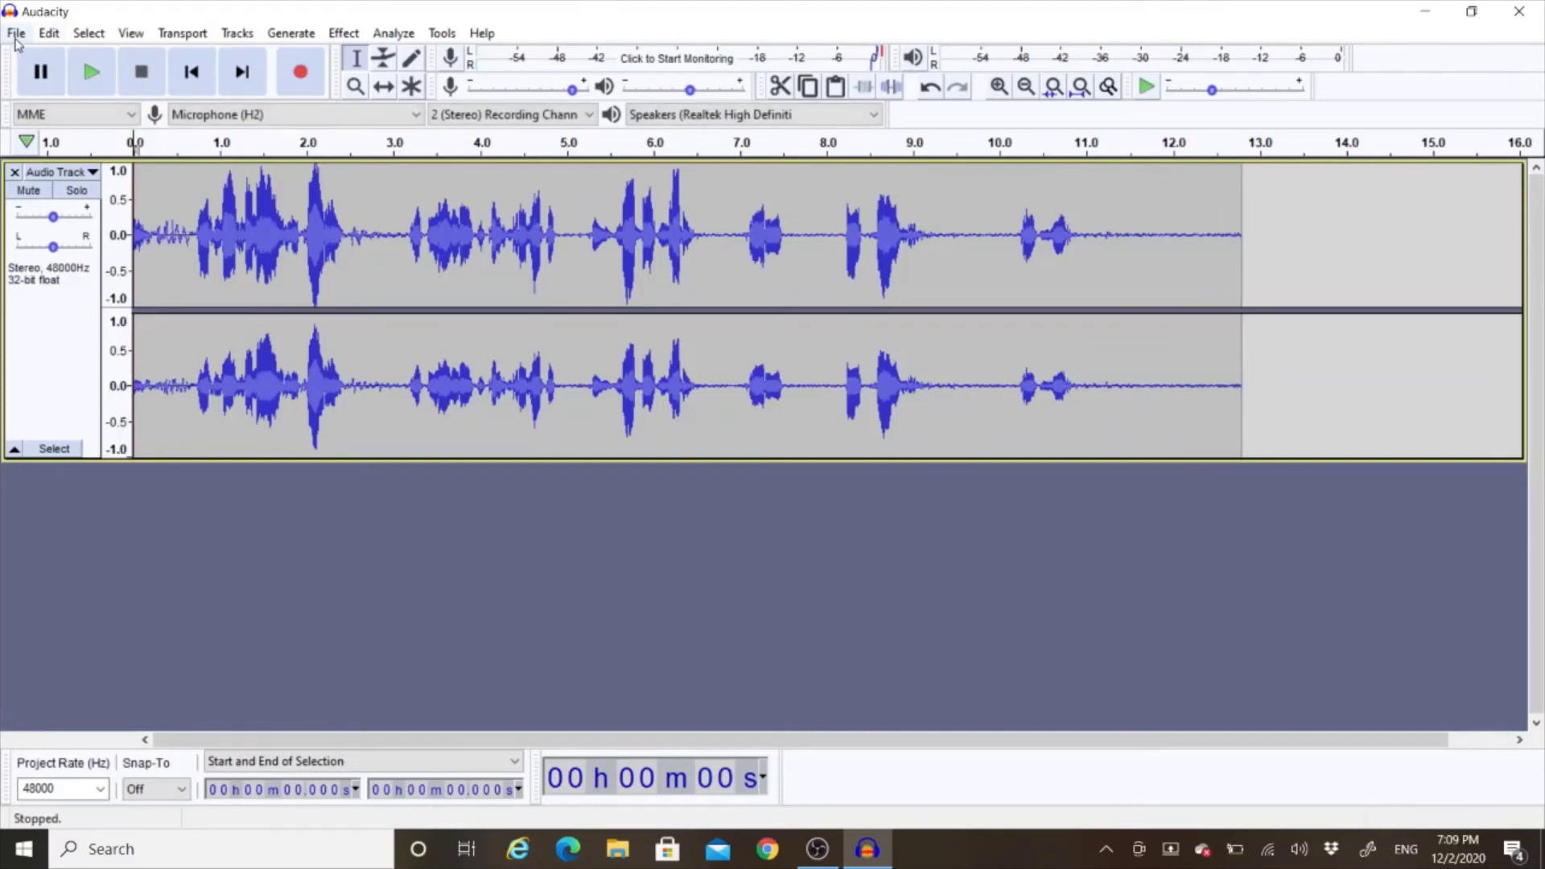
{"action": "left_click", "coordinate": [16, 37]}
{"action": "mouse_move", "coordinate": [37, 38]}
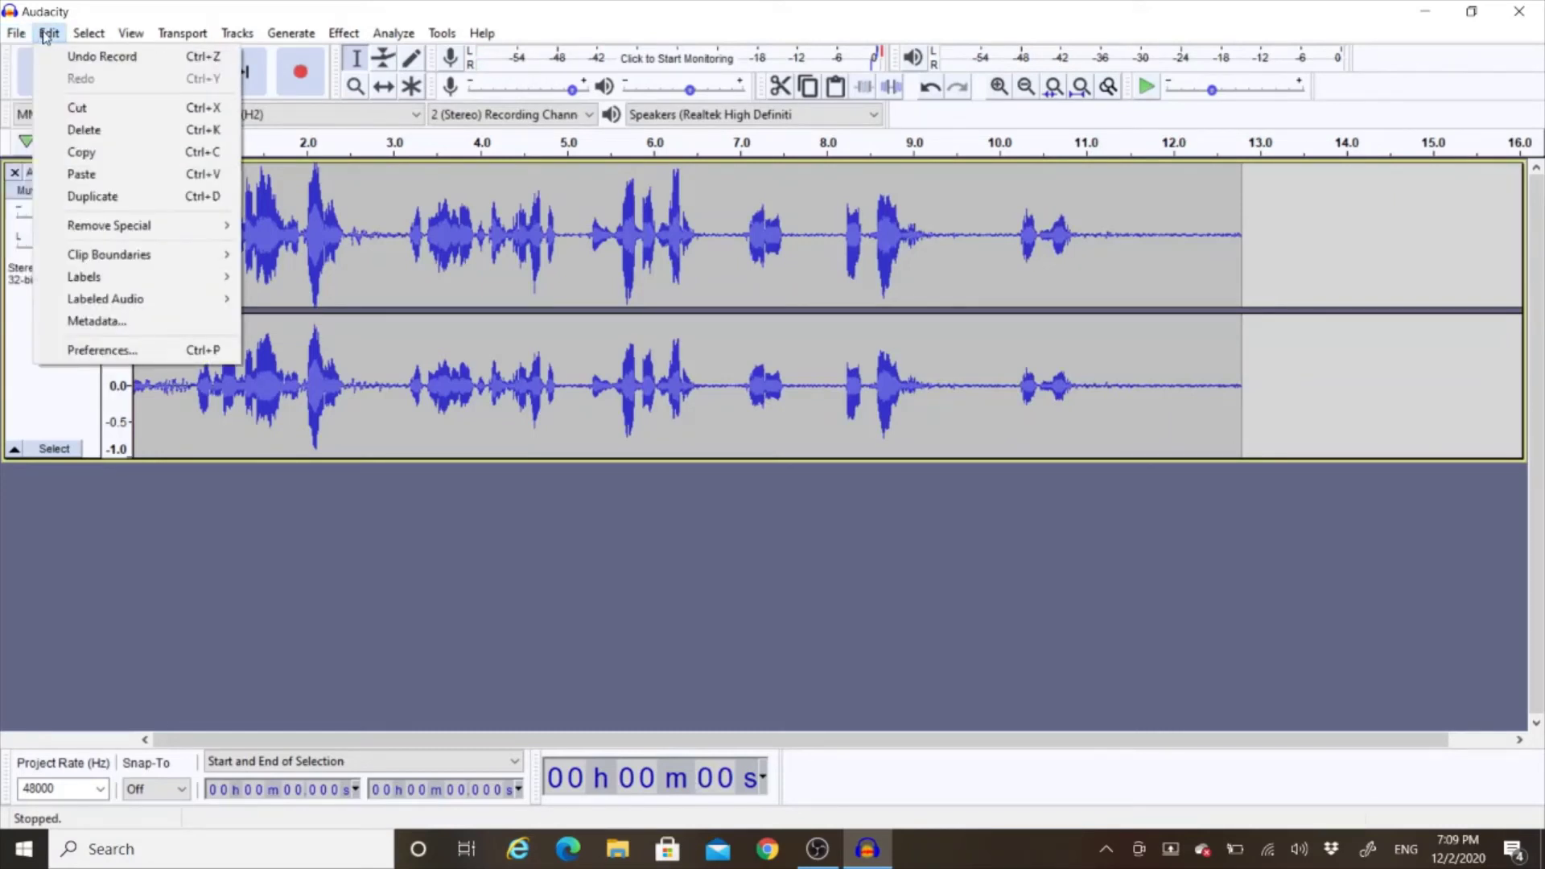
{"action": "left_click", "coordinate": [103, 351]}
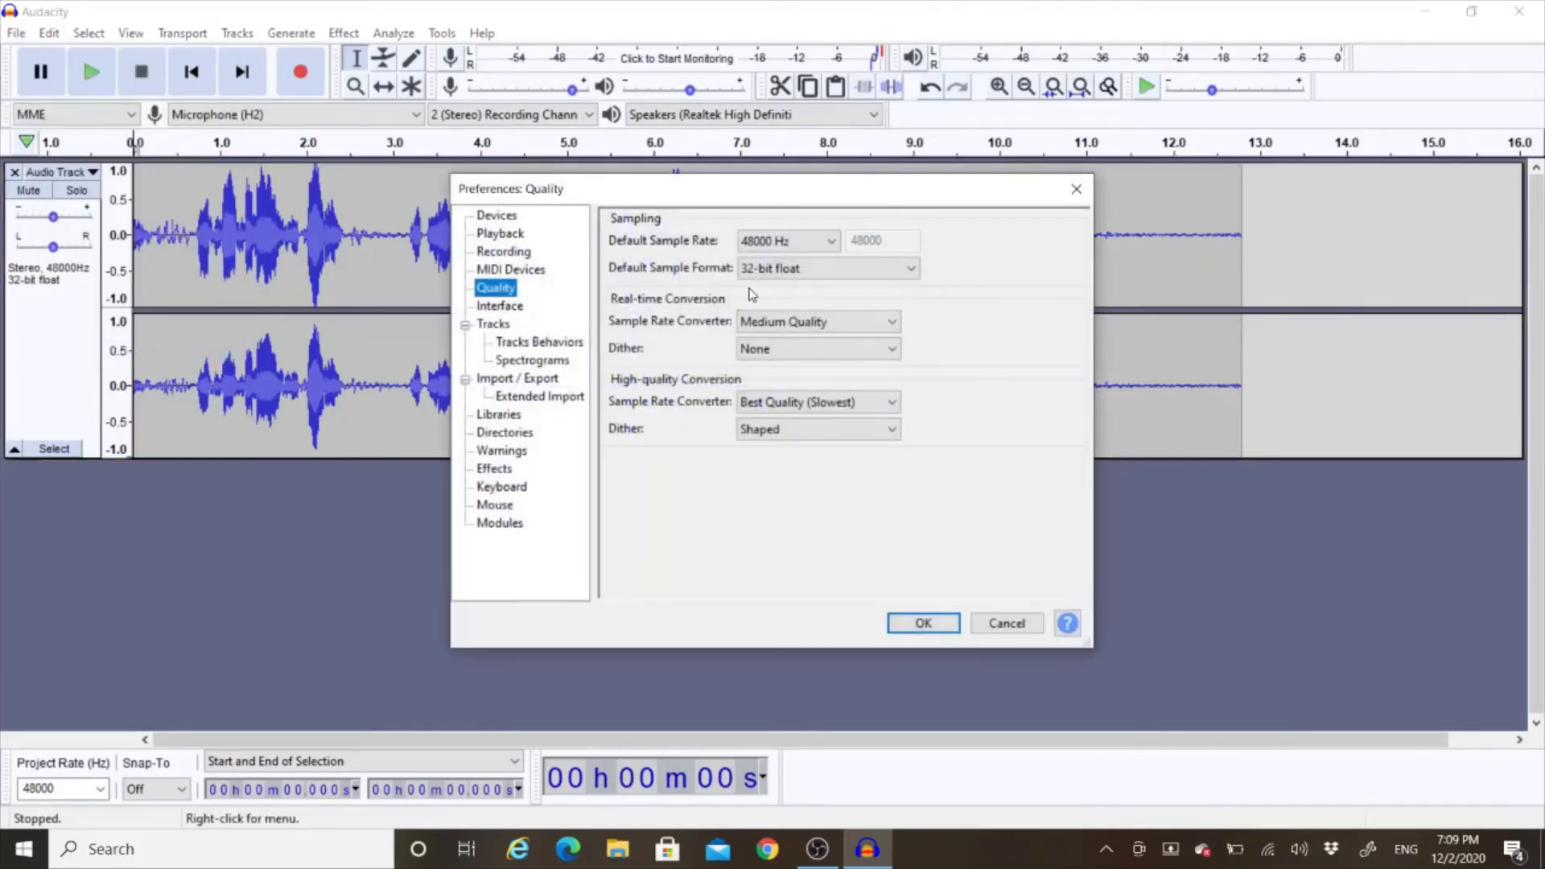
{"action": "left_click", "coordinate": [1074, 193]}
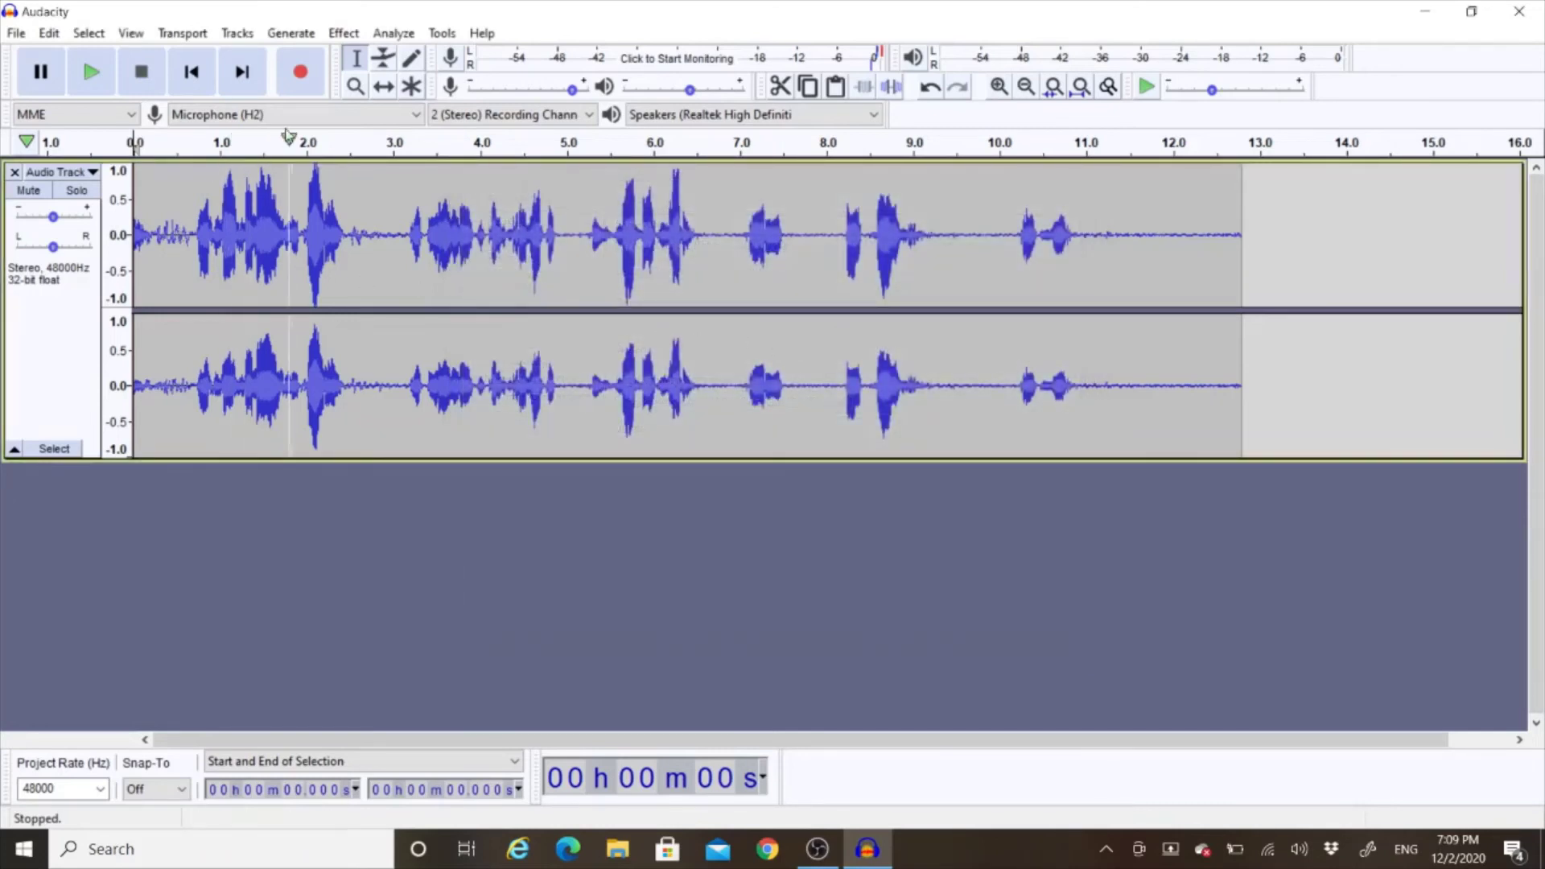
{"action": "left_click", "coordinate": [93, 80]}
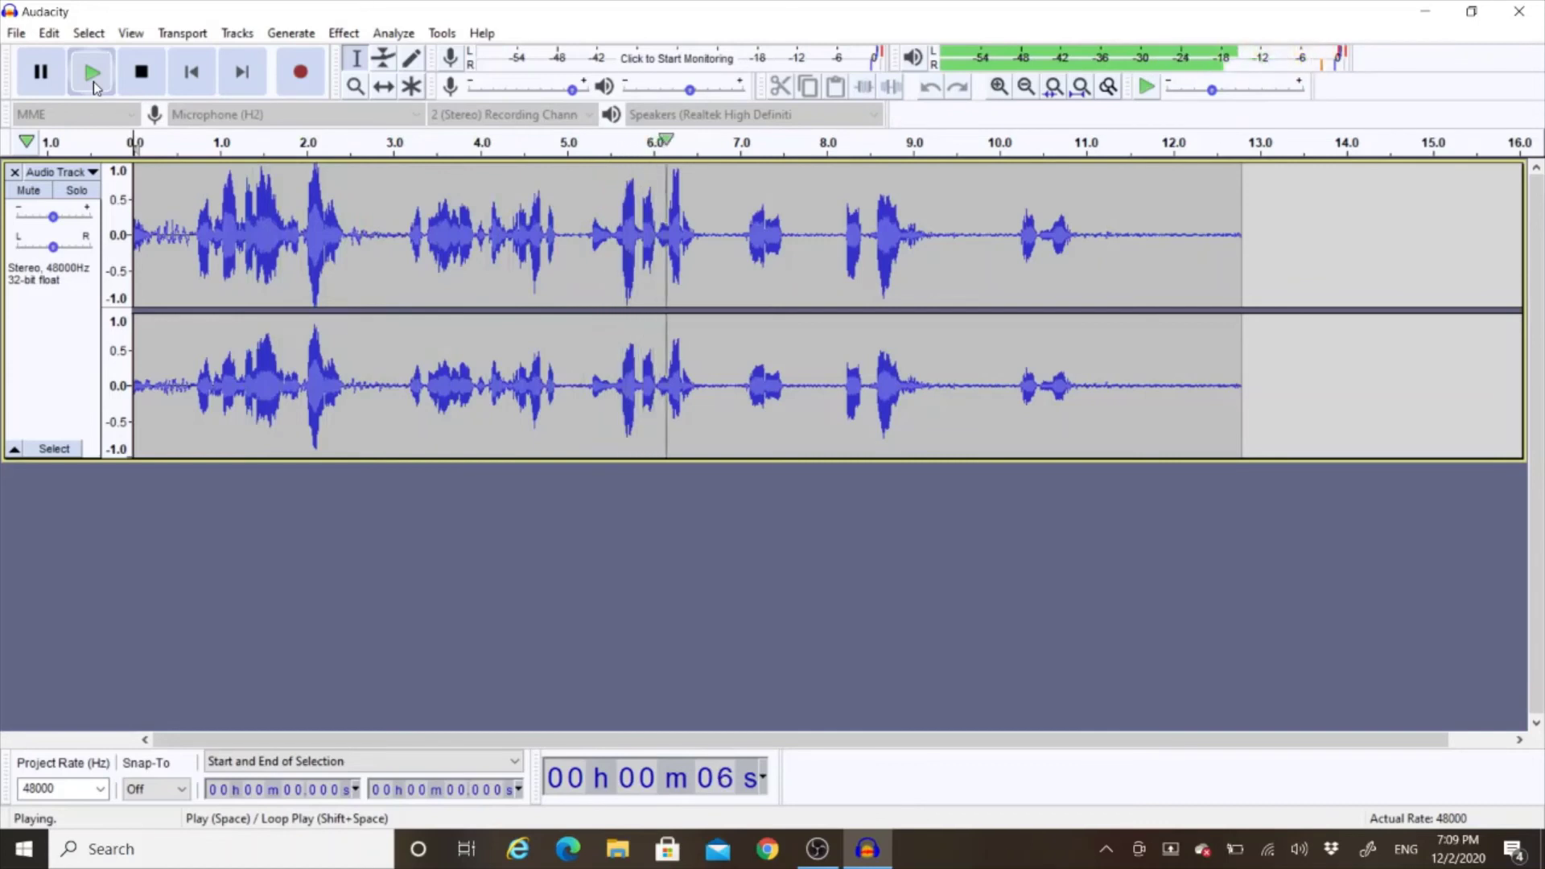
{"action": "left_click", "coordinate": [140, 74]}
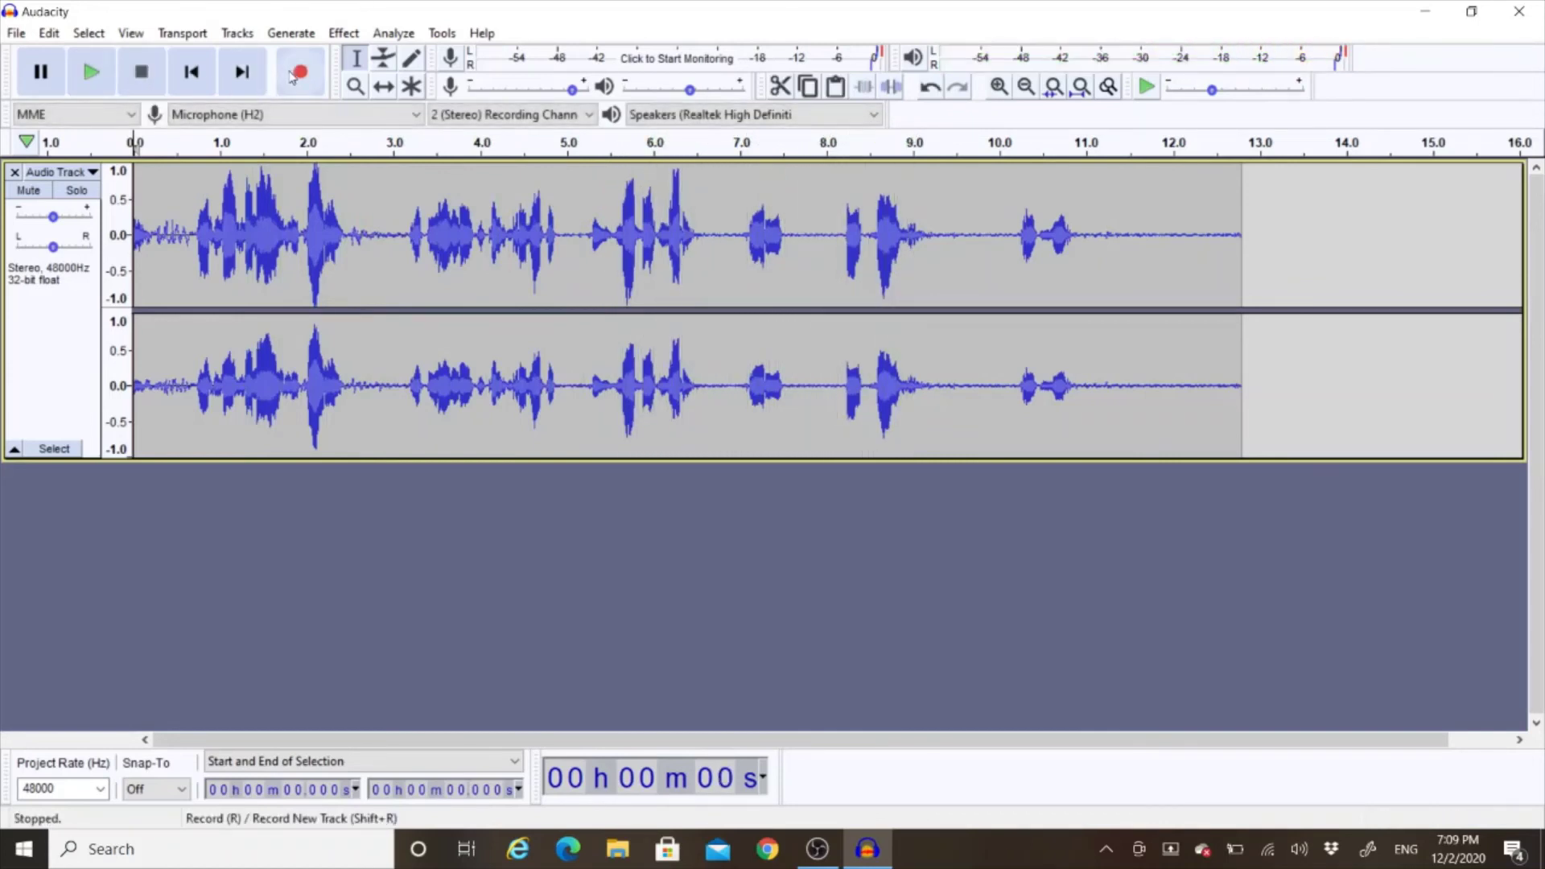
Append a second take after the 13-second mark, then play the extended track.
{"action": "left_click", "coordinate": [292, 77]}
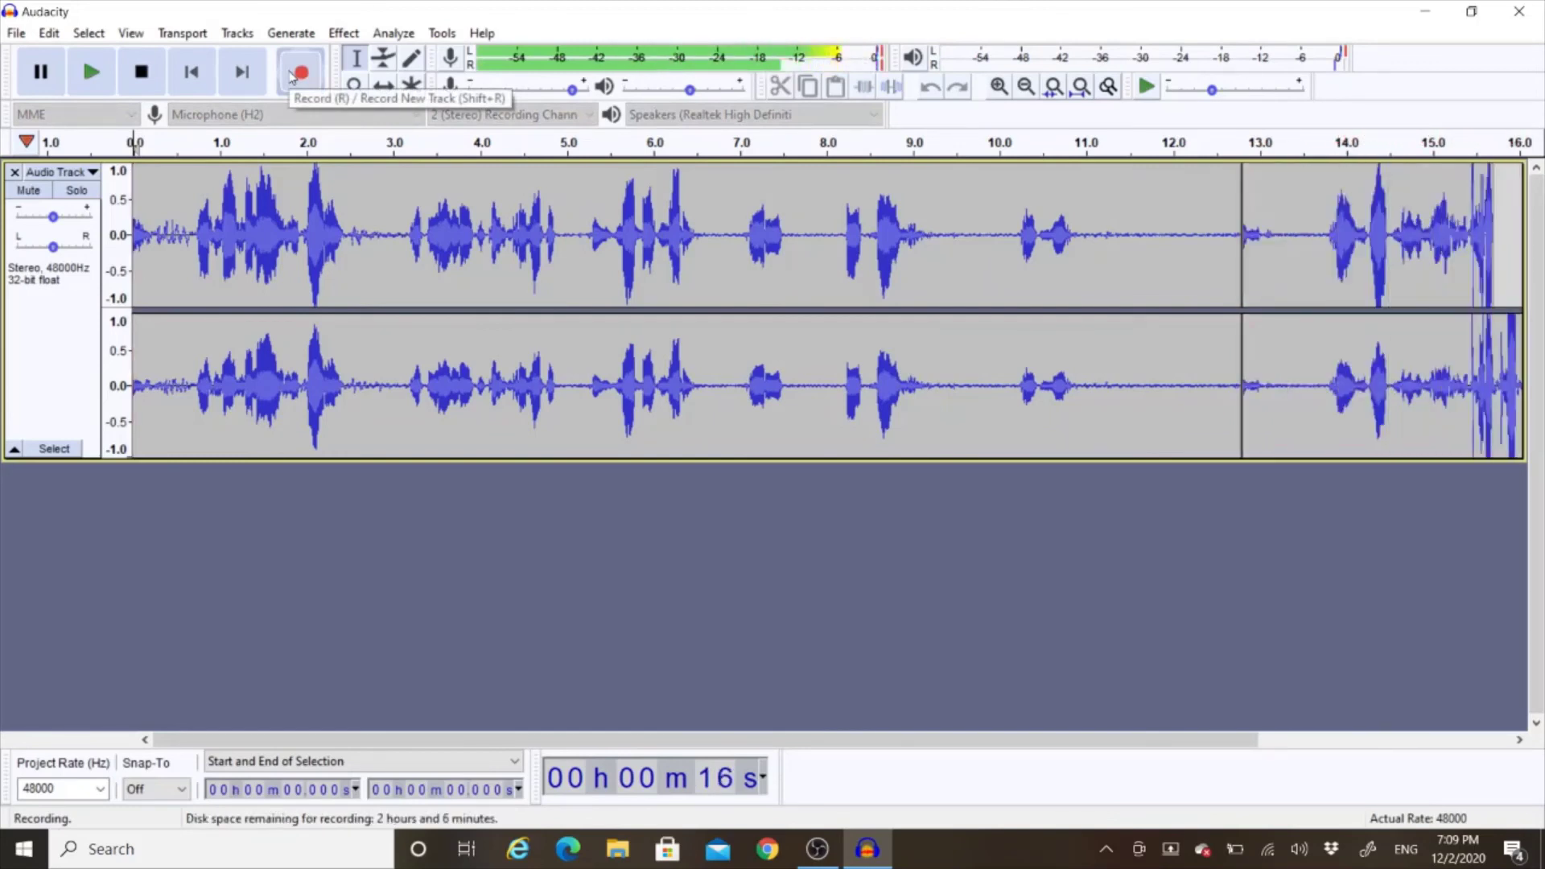
{"action": "left_click", "coordinate": [140, 72]}
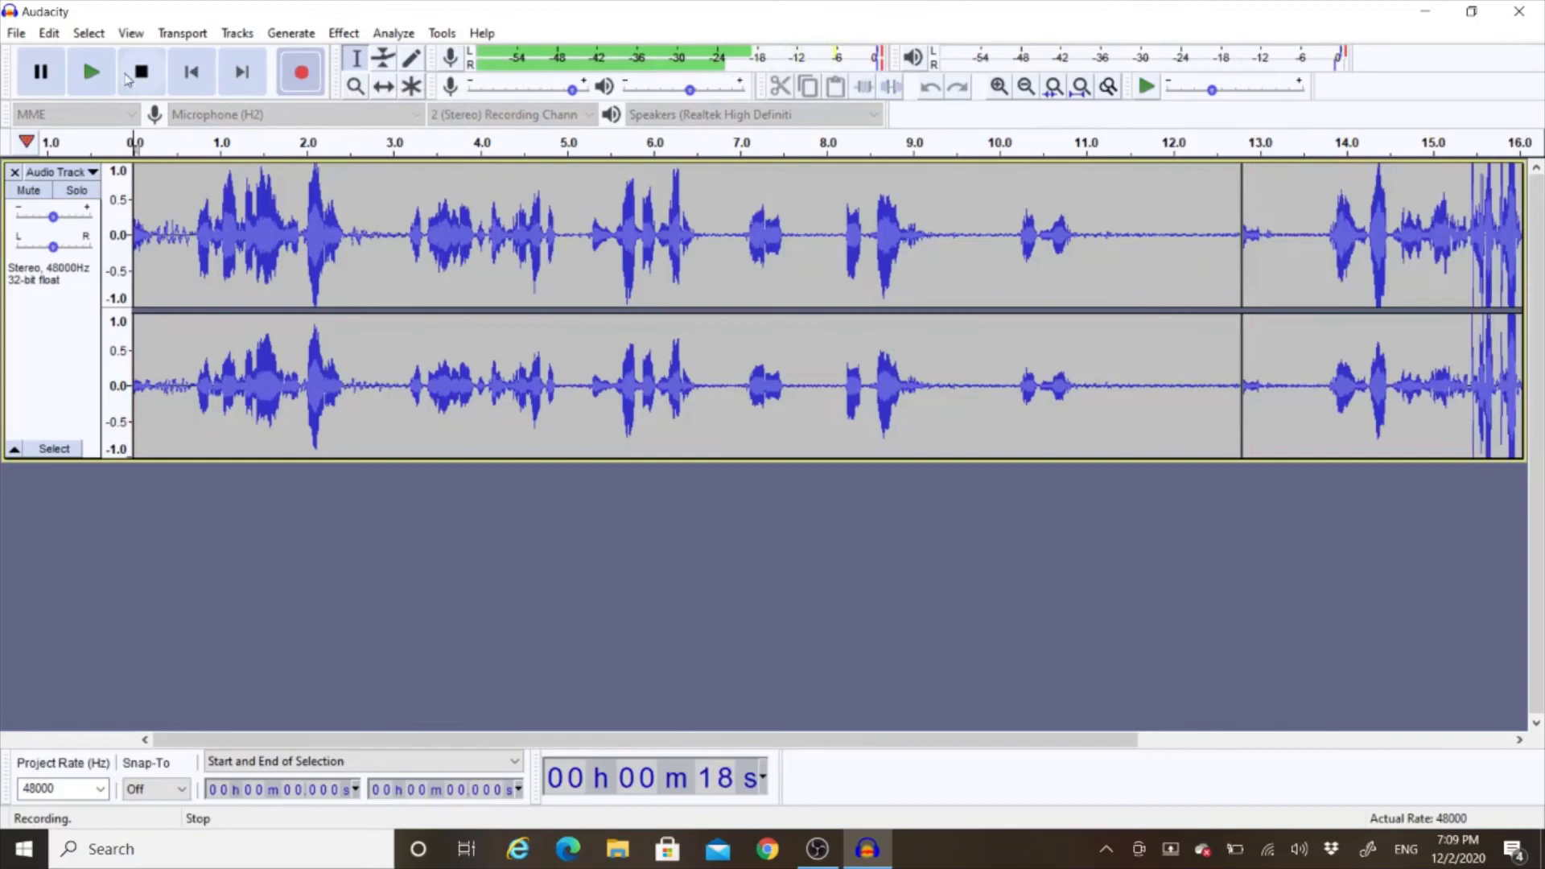
{"action": "left_click", "coordinate": [79, 79]}
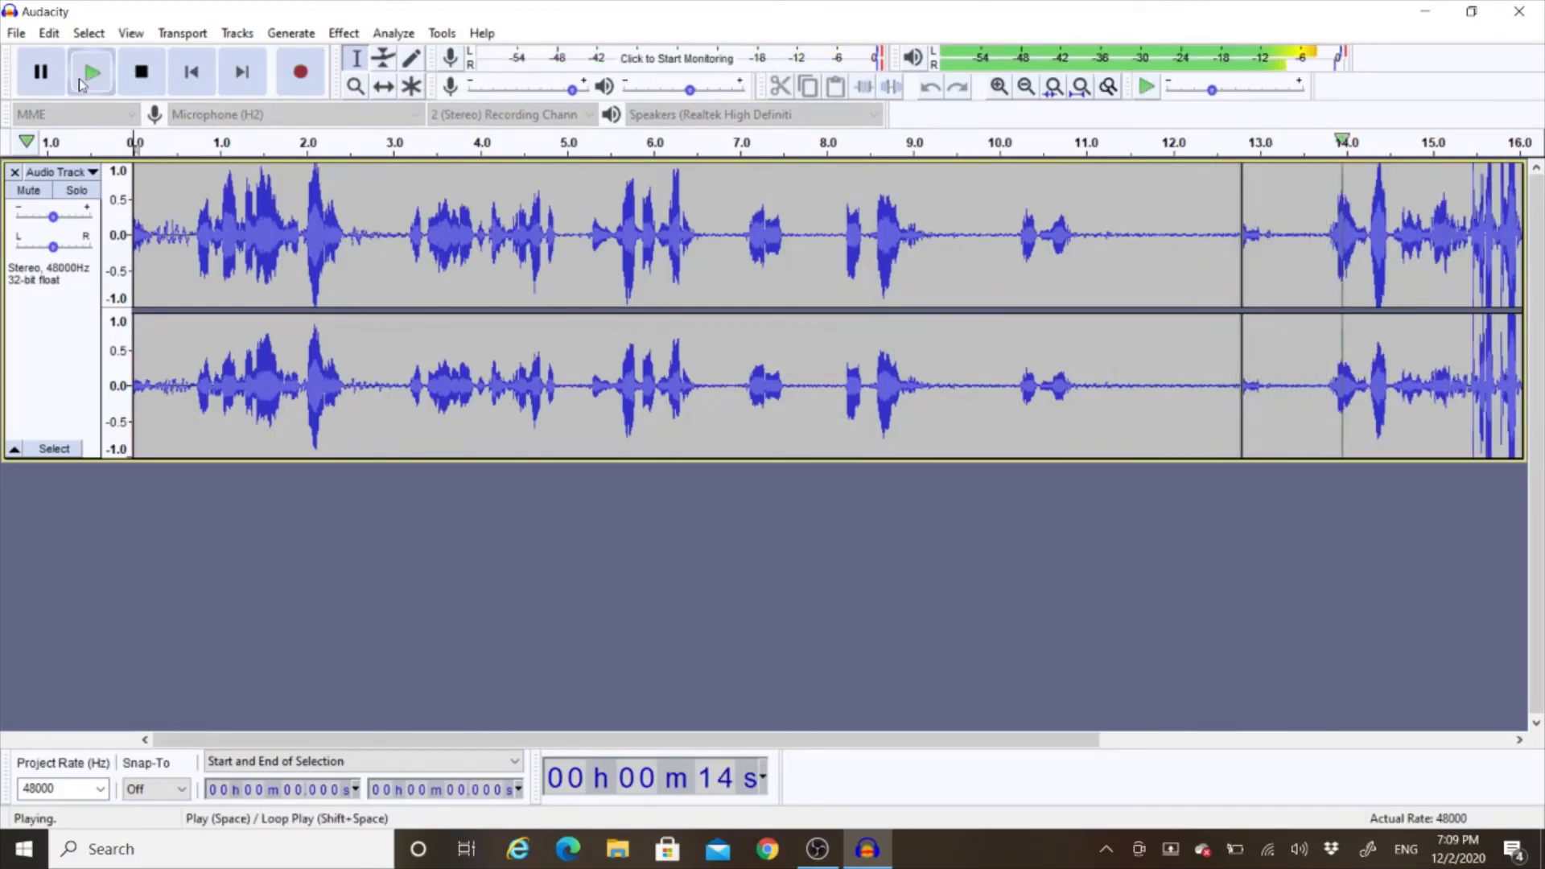